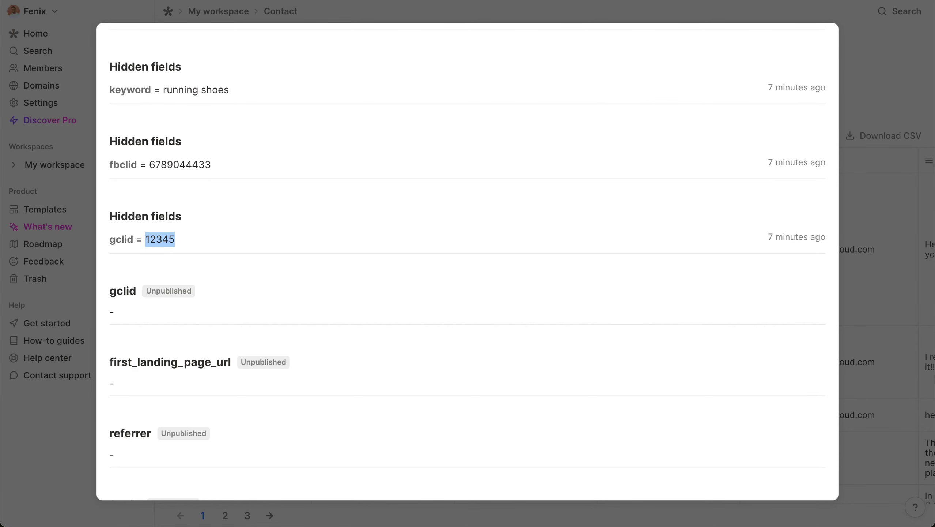
- Review the hidden fields of the Mar 29, 04:06 PM submission, highlight its gclid value, and close the submission
key("Escape")
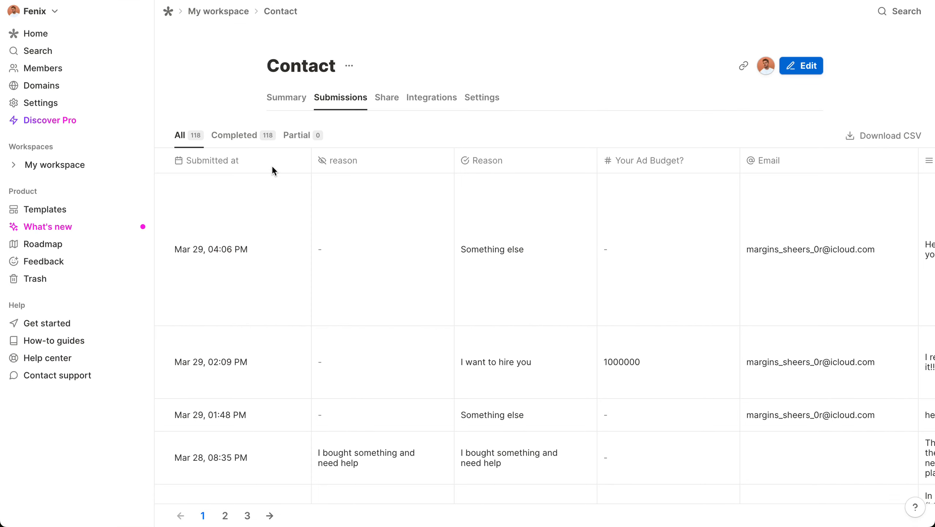
left_click(283, 250)
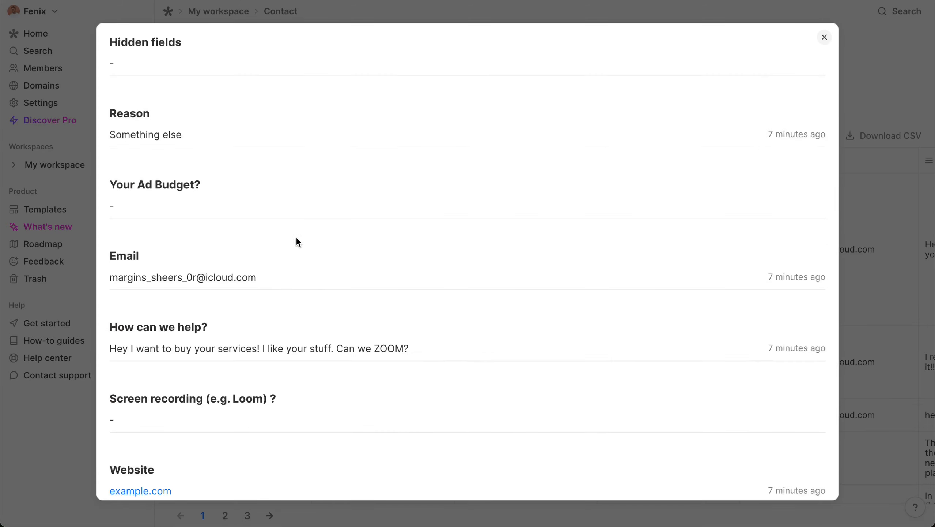
scroll(296, 240, "down", 10)
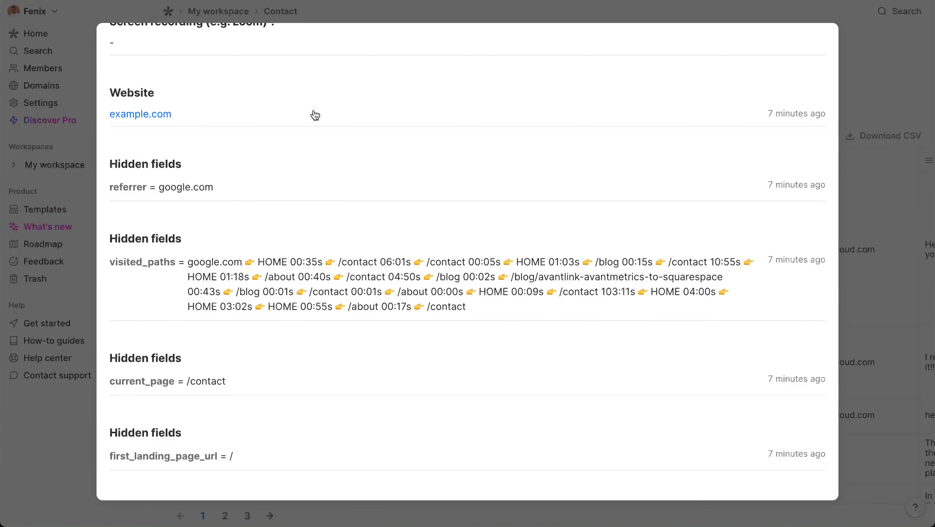
scroll(334, 191, "down", 5)
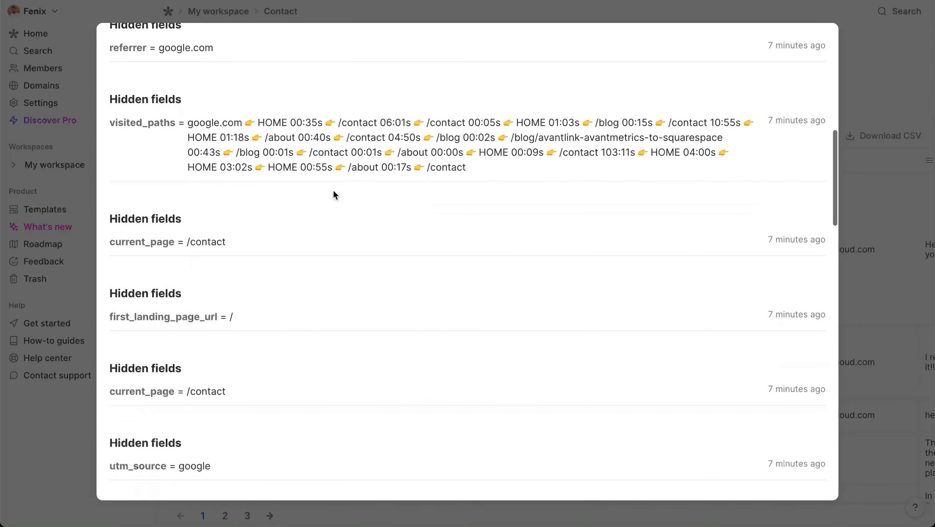
scroll(334, 192, "down", 6)
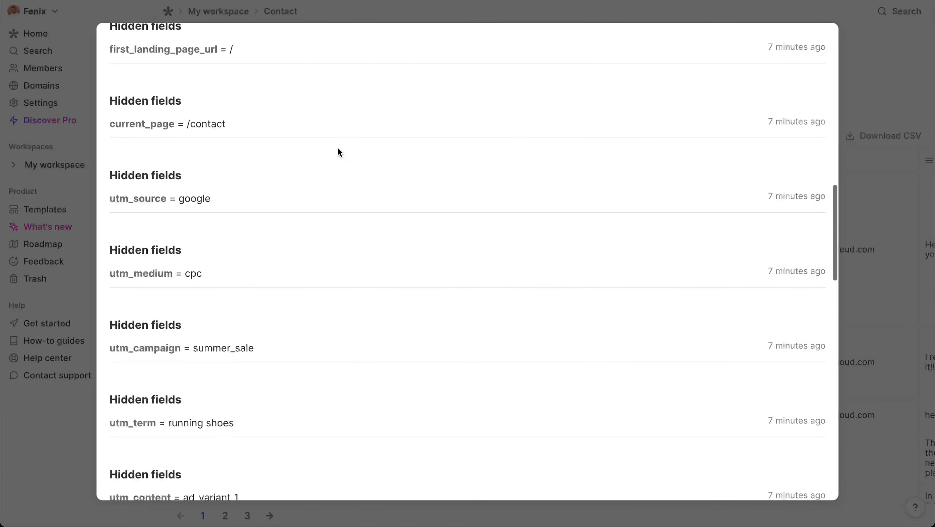
scroll(339, 149, "down", 3)
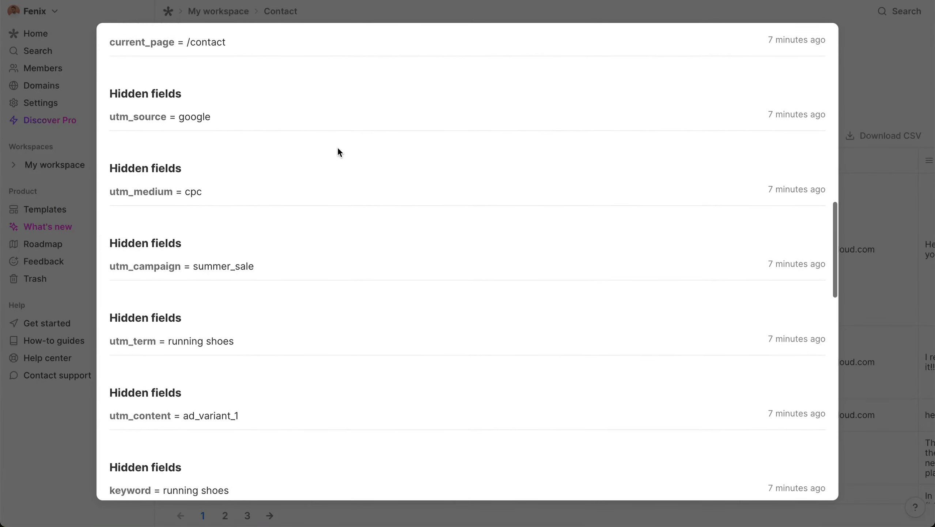
scroll(338, 147, "down", 8)
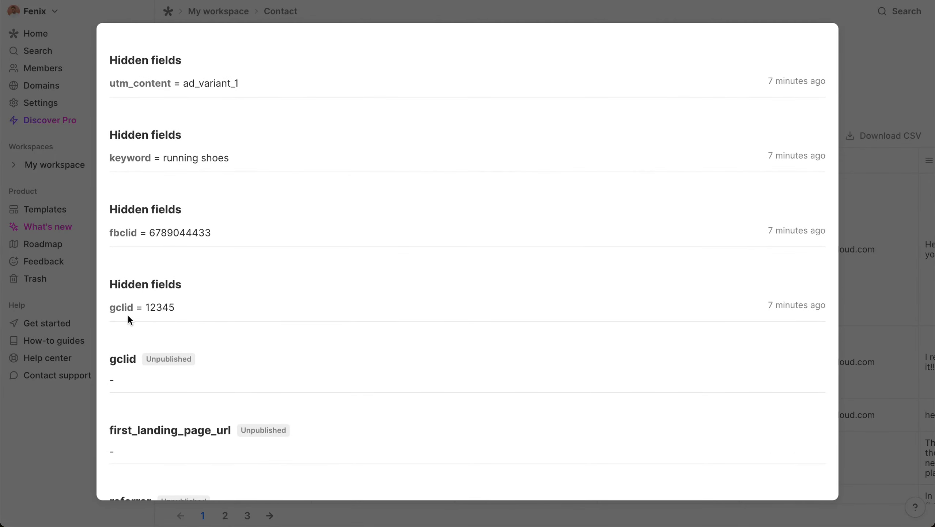
left_click_drag(146, 305, 174, 304)
key("Escape")
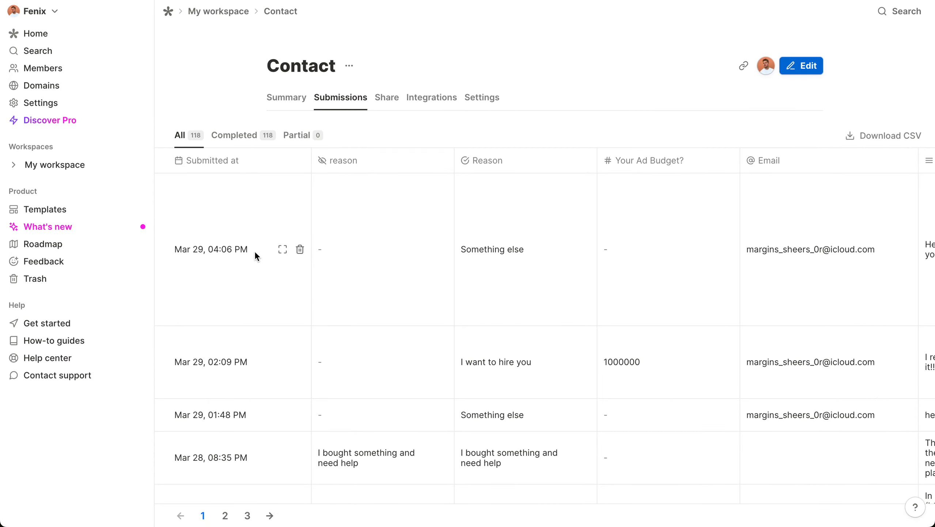
- Reopen the Mar 29, 04:06 PM submission, highlight the gclid value among its hidden fields again, and close it
scroll(236, 249, "right", 1)
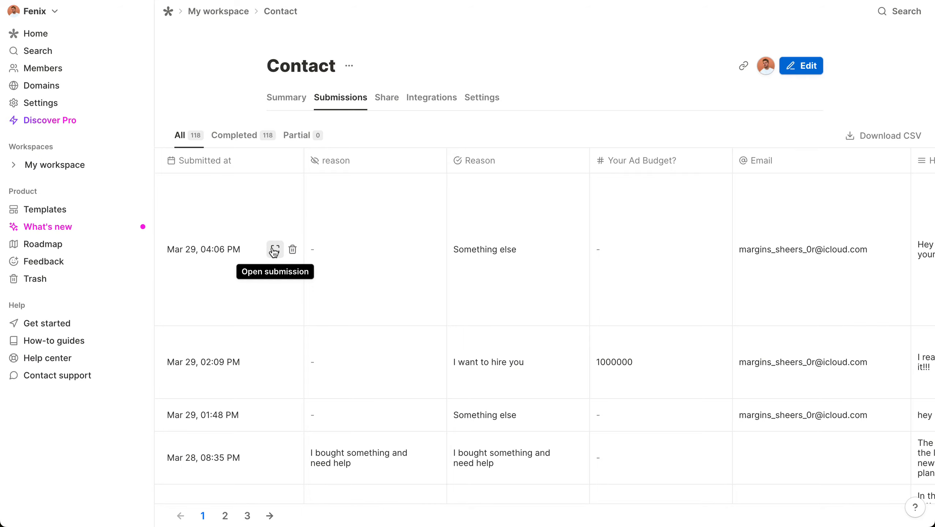
left_click(271, 250)
scroll(240, 324, "down", 10)
scroll(238, 333, "down", 8)
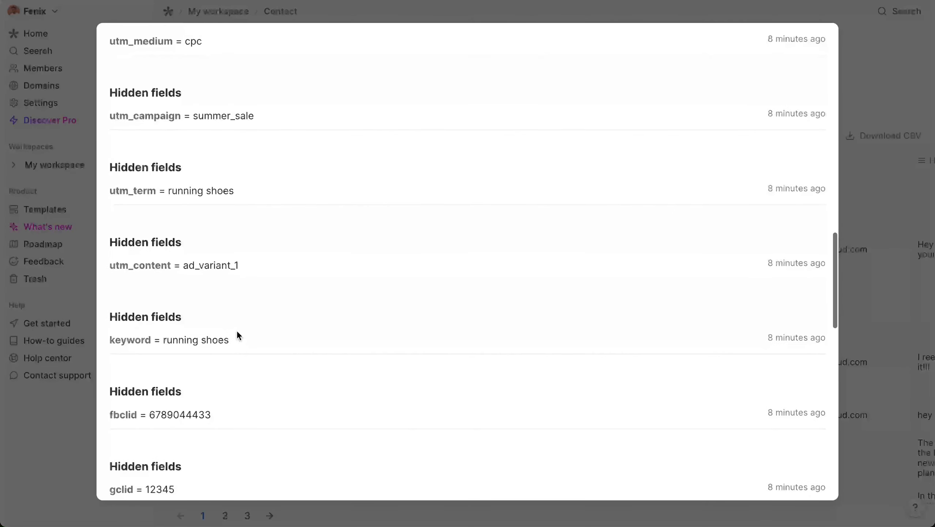
double_click(152, 456)
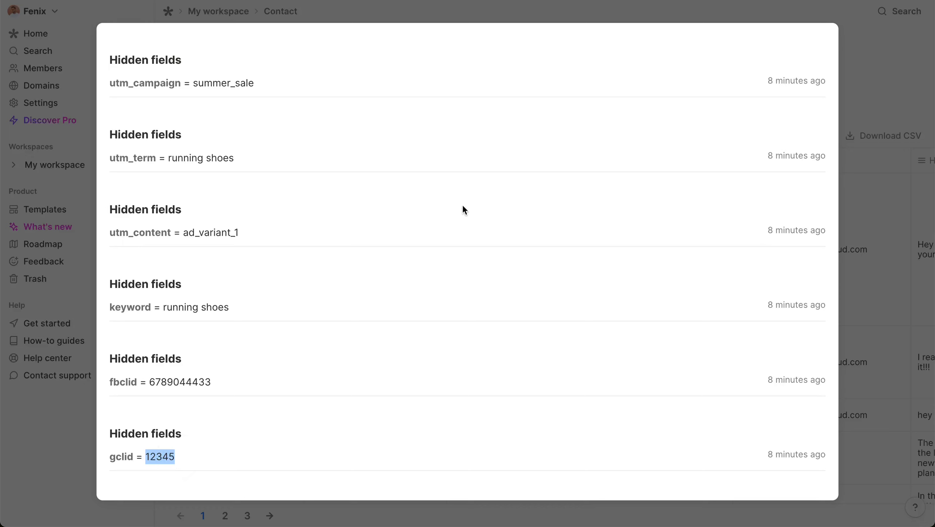
key("Escape")
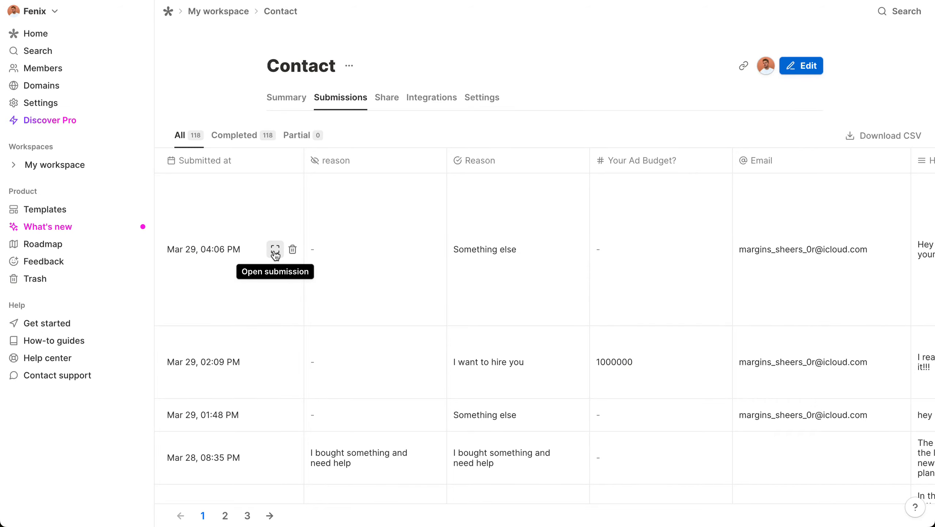
- Open the Mar 29, 04:06 PM submission once more and select its gclid value
left_click(276, 251)
scroll(282, 317, "down", 15)
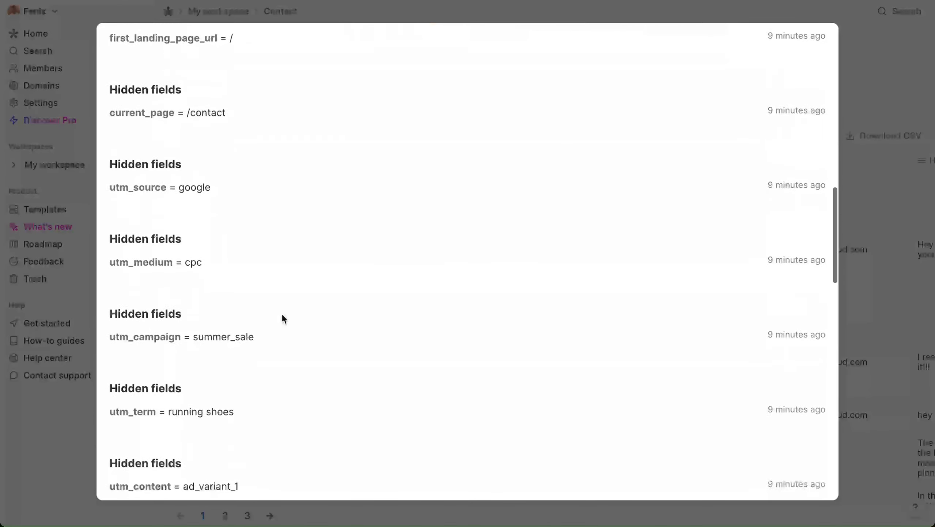
scroll(282, 315, "down", 10)
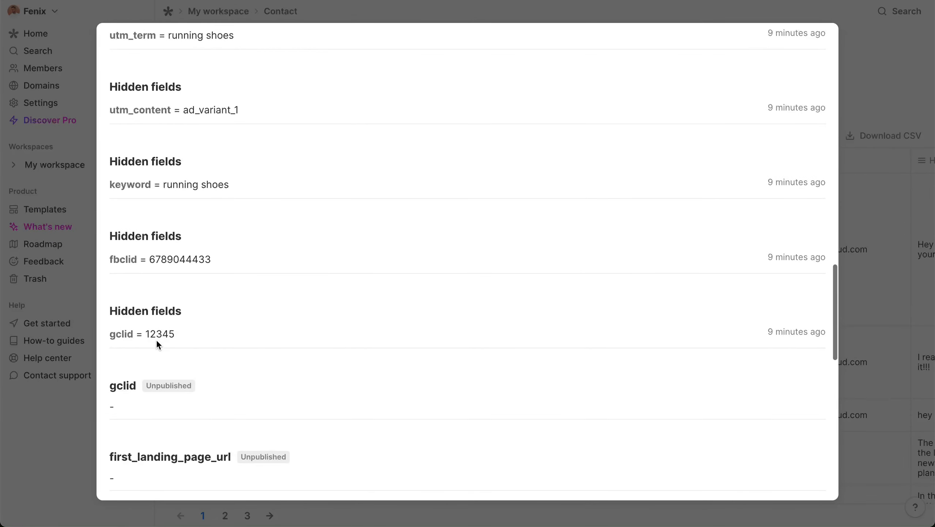
double_click(159, 334)
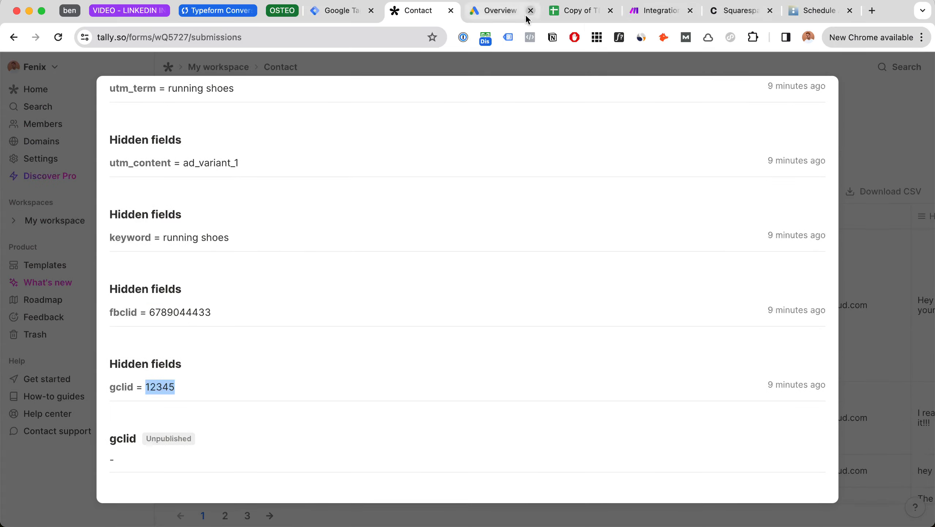
- Switch to Google Ads and start a new conversion upload with Google Sheets as the source
left_click(511, 16)
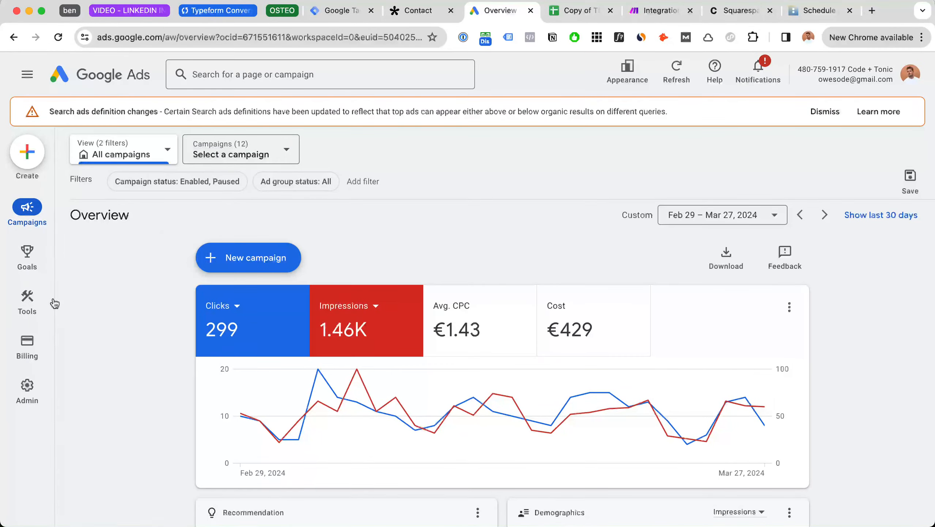
mouse_move(29, 255)
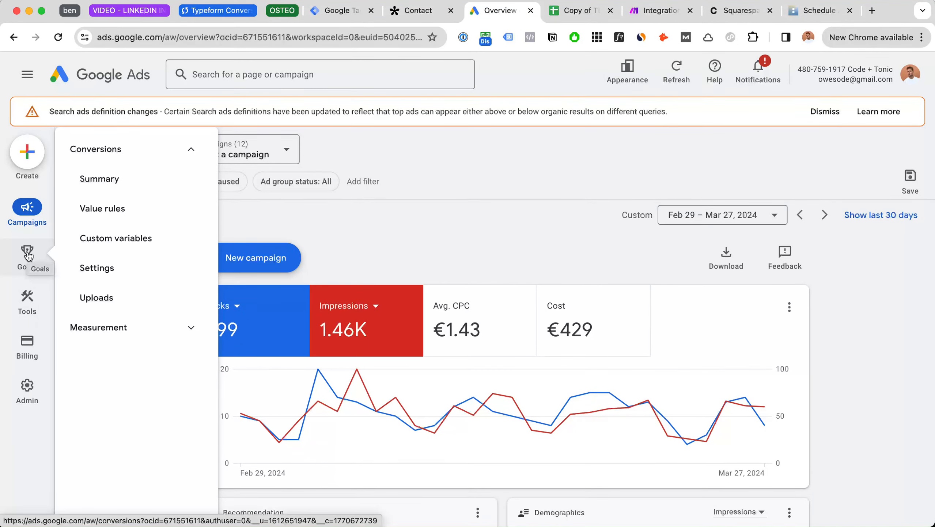
left_click(106, 298)
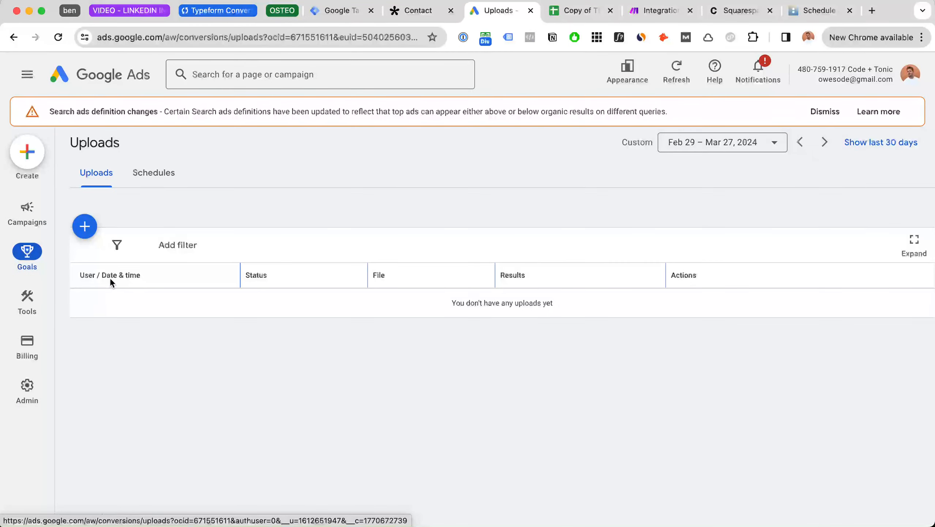
left_click(81, 228)
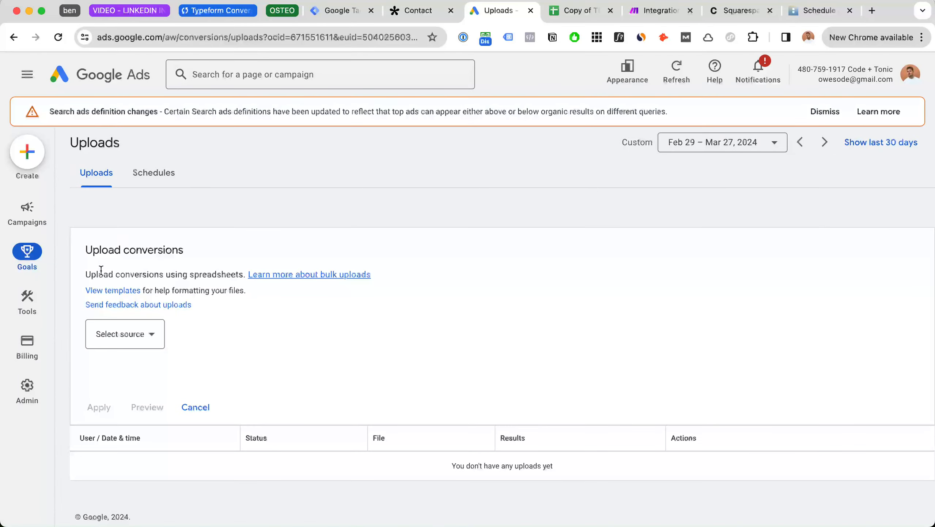
left_click(99, 335)
left_click(109, 379)
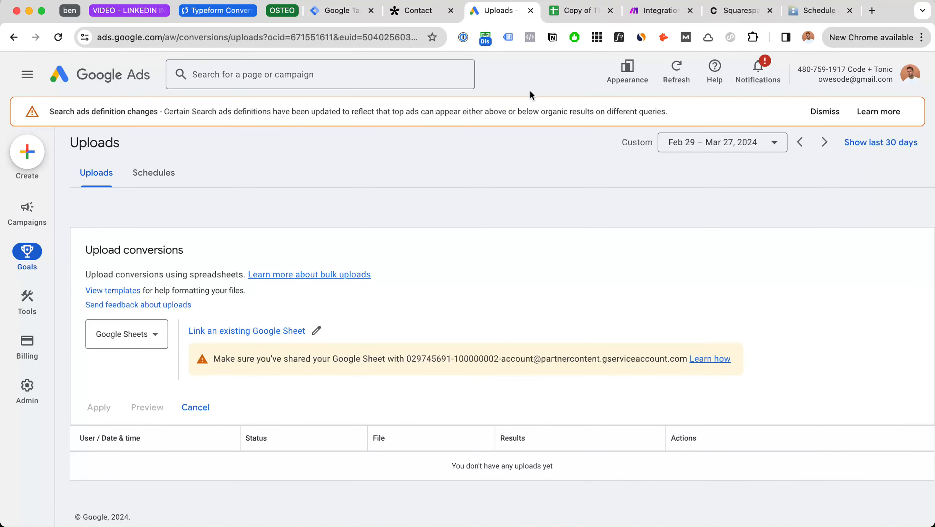
- Switch to the GCLID conversion import spreadsheet and inspect the Google Click ID in row 14
left_click(580, 13)
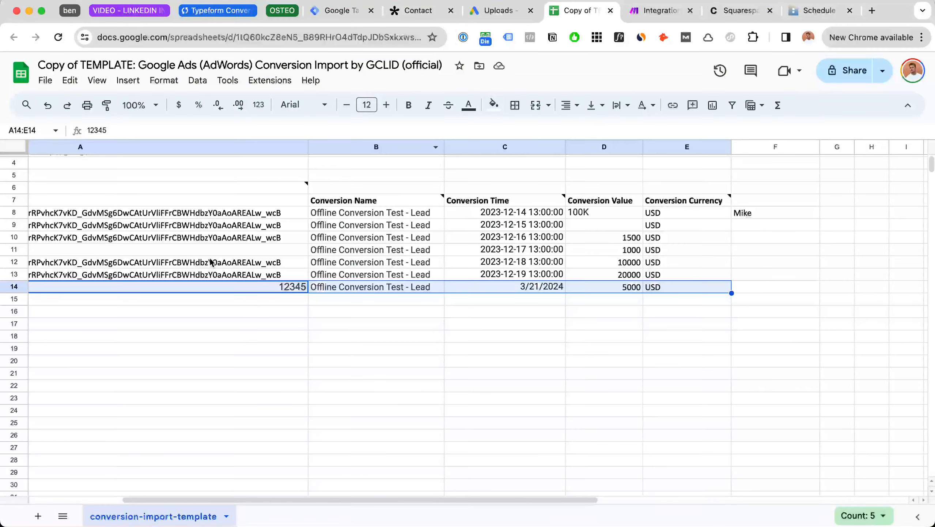
scroll(127, 302, "left", 5)
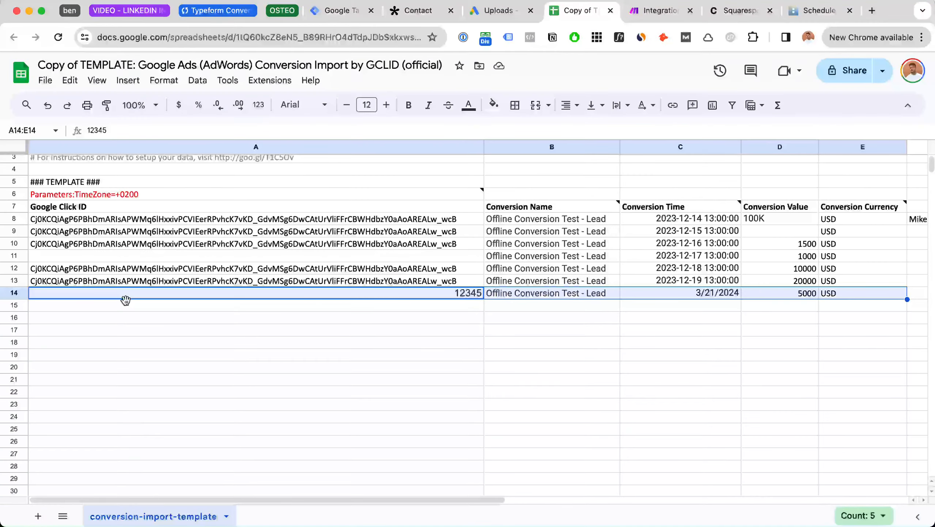
double_click(465, 295)
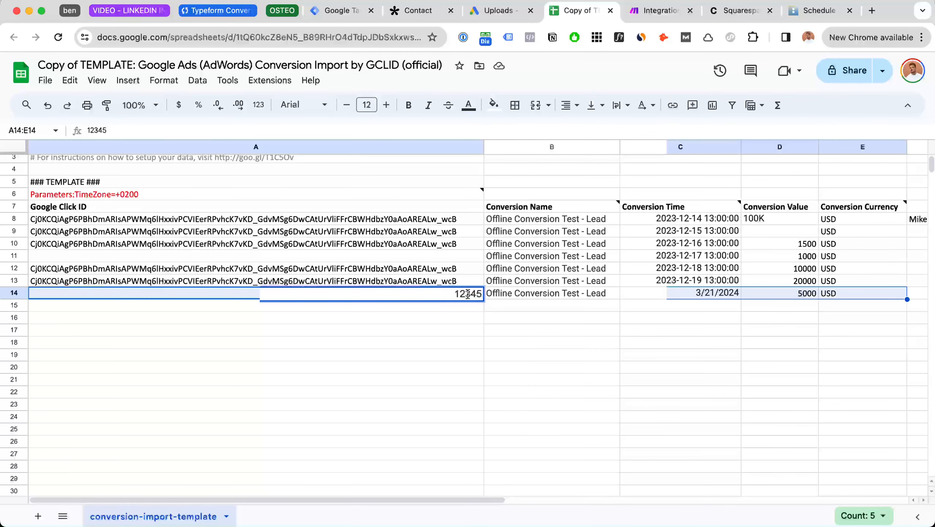
left_click(473, 293)
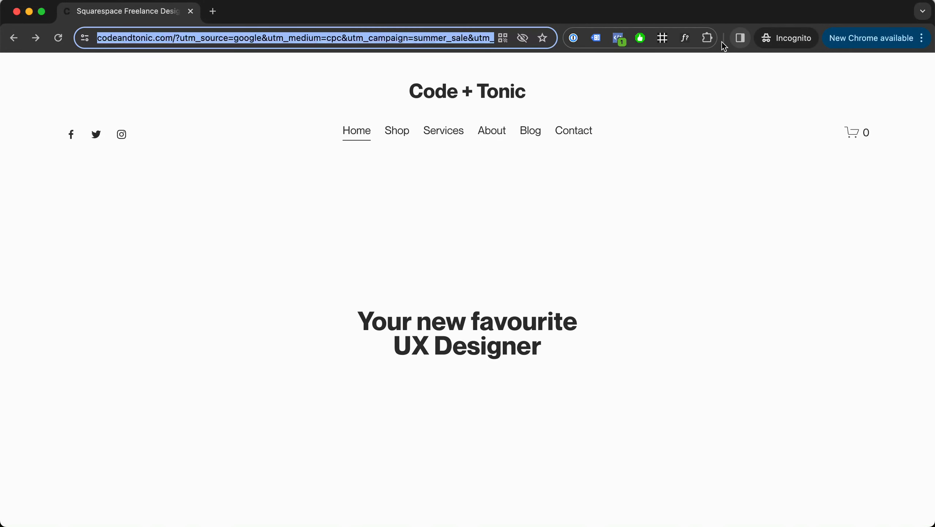
- Switch to the Code + Tonic site and examine its stored tracking parameters with the Local Storage extension
left_click(707, 38)
left_click(604, 265)
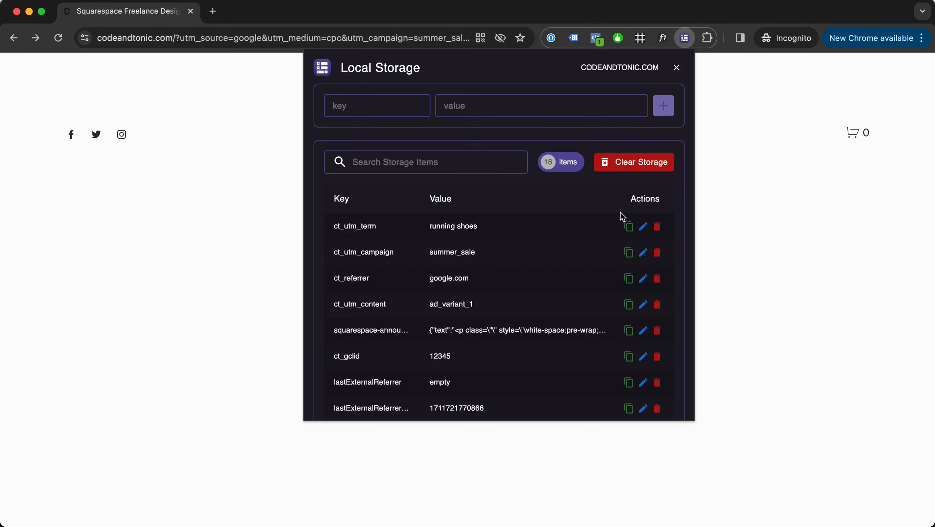
scroll(481, 261, "down", 5)
scroll(482, 260, "down", 2)
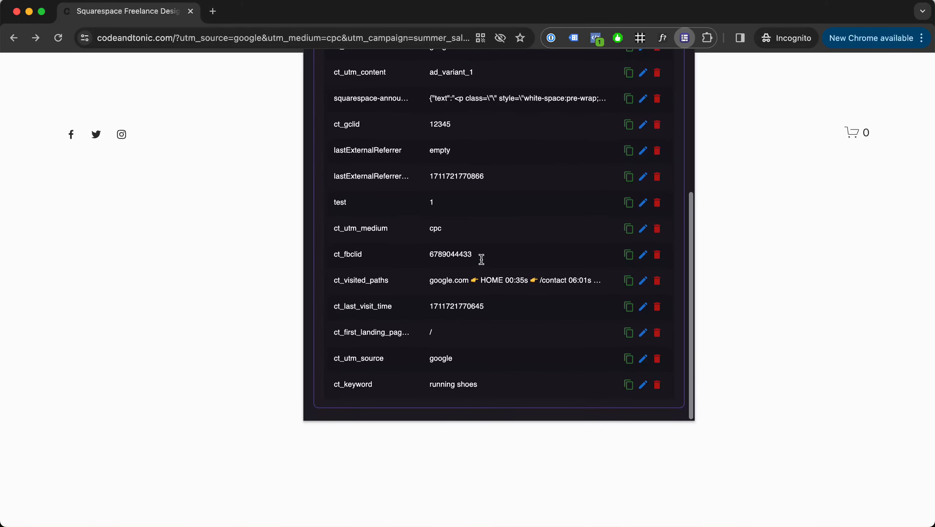
scroll(481, 259, "up", 5)
left_click(442, 221)
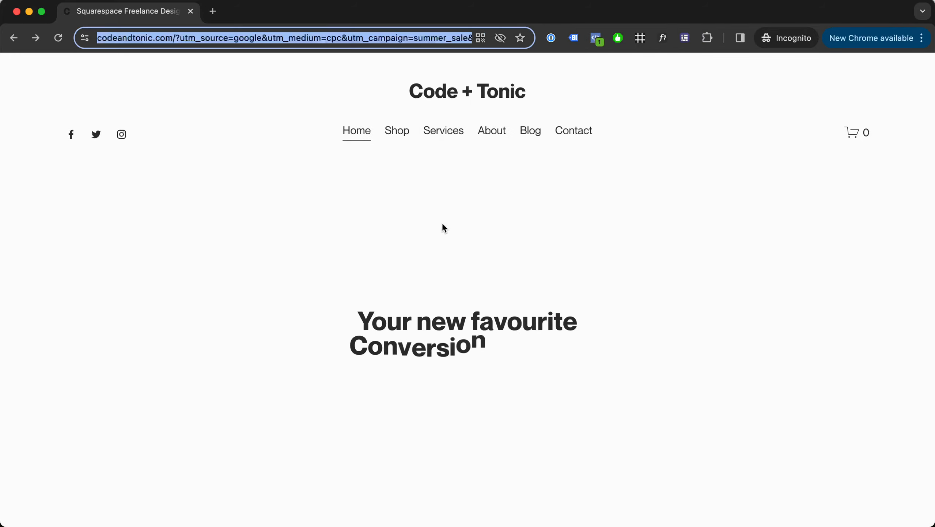
- Open the site's Contact page, and return to the Tally submission to find its gclid hidden field
left_click(575, 130)
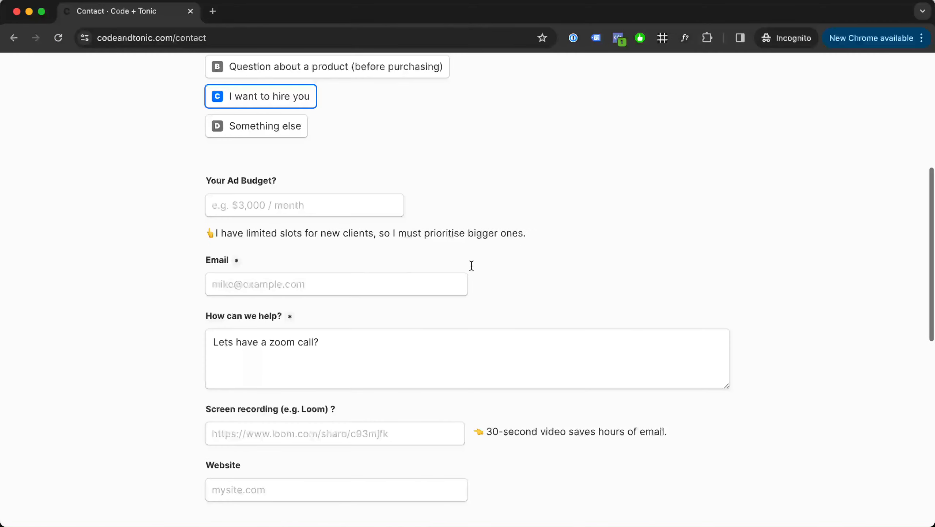
key("super+Tab")
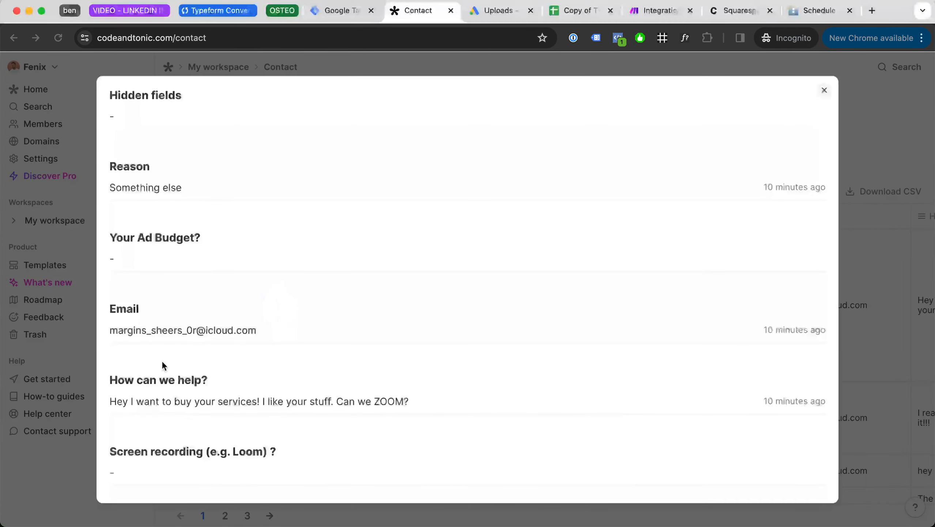
scroll(162, 365, "down", 15)
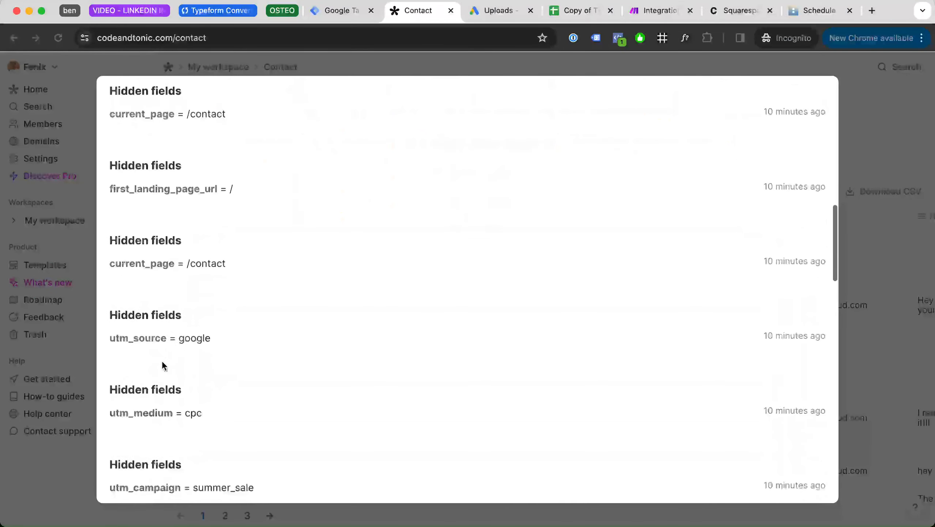
scroll(162, 365, "down", 4)
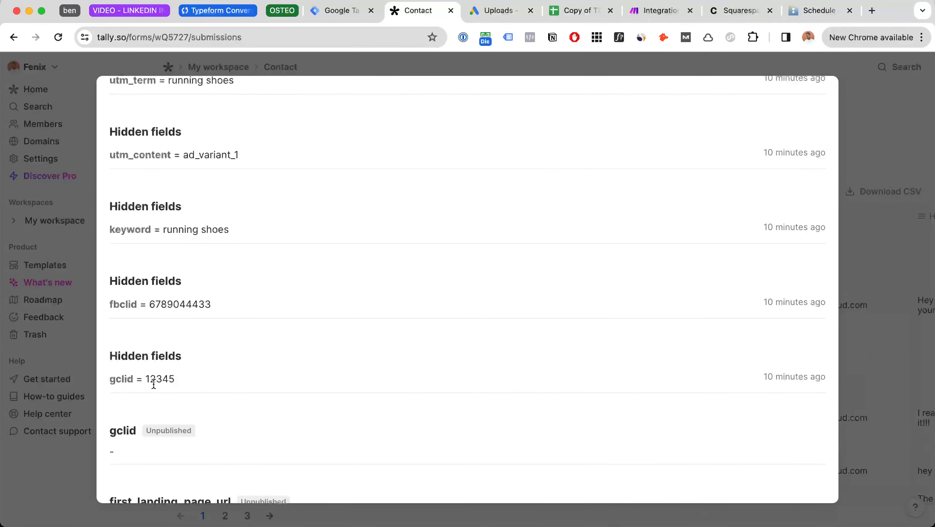
- In the conversion import spreadsheet, fill the conversion name "Offline Conversion Test - Lead" down from B13 to B18
left_click(572, 15)
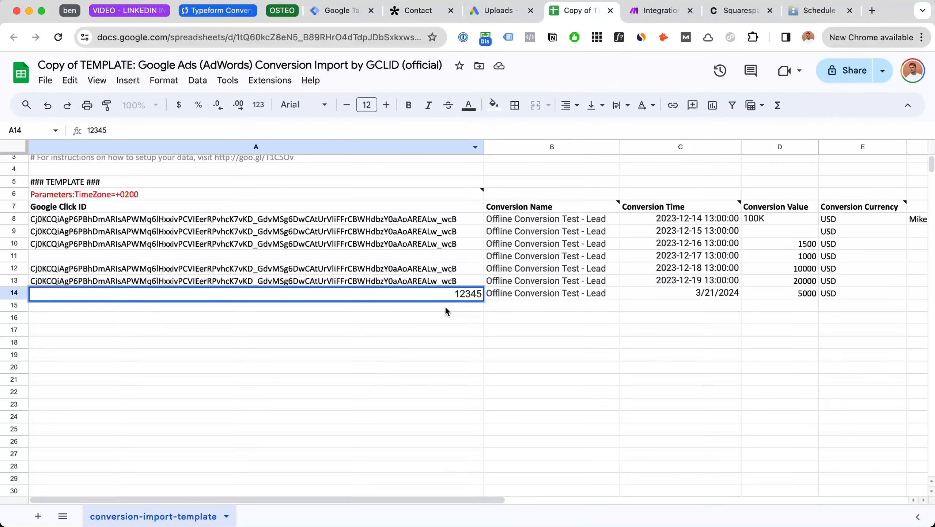
left_click(470, 296)
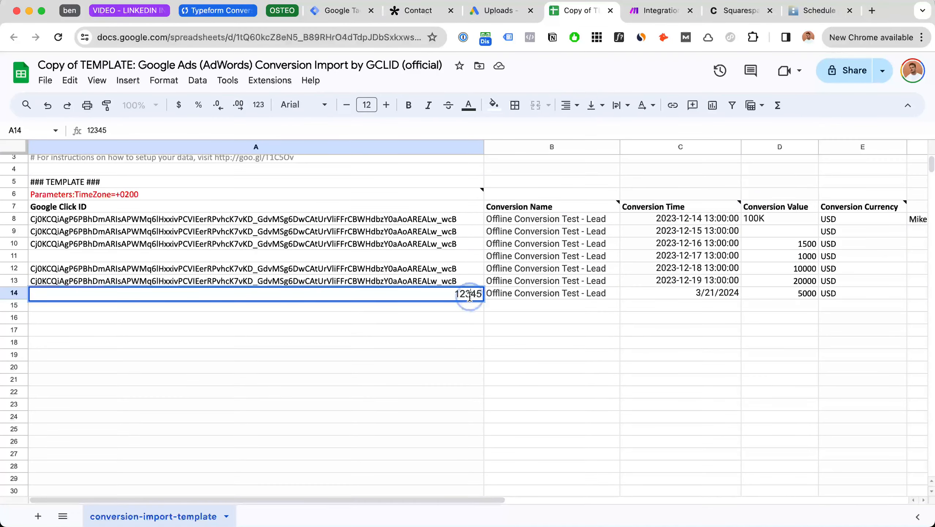
left_click(544, 294)
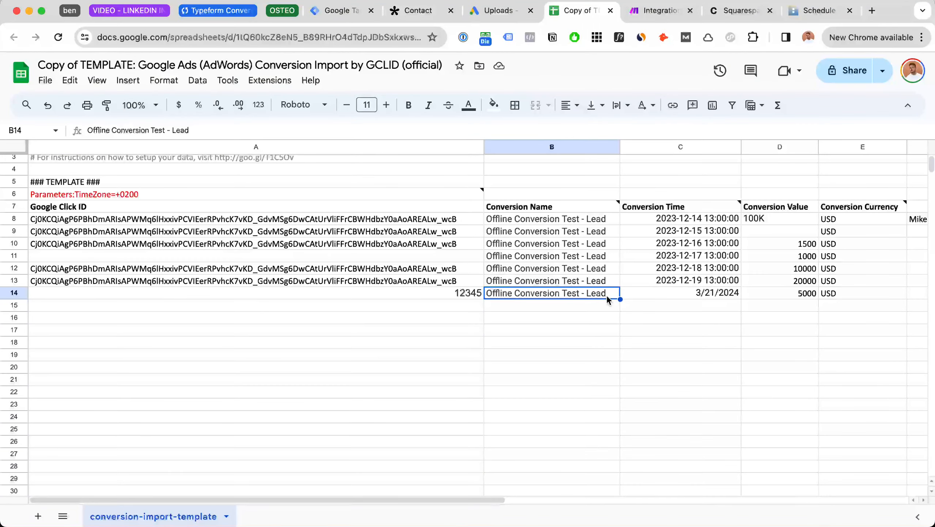
left_click(614, 283)
left_click_drag(621, 286, 623, 341)
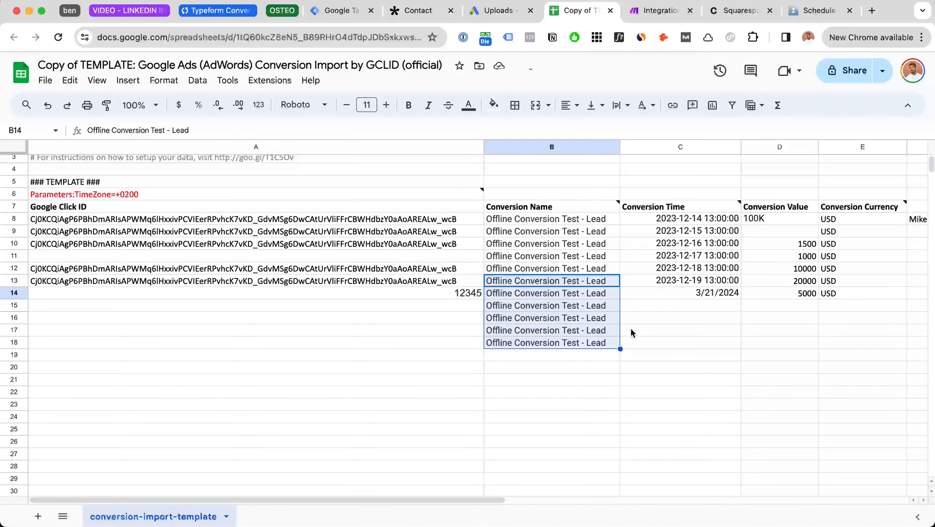
- Set the conversion time in cell C14 to 3/29/2024
left_click(684, 294)
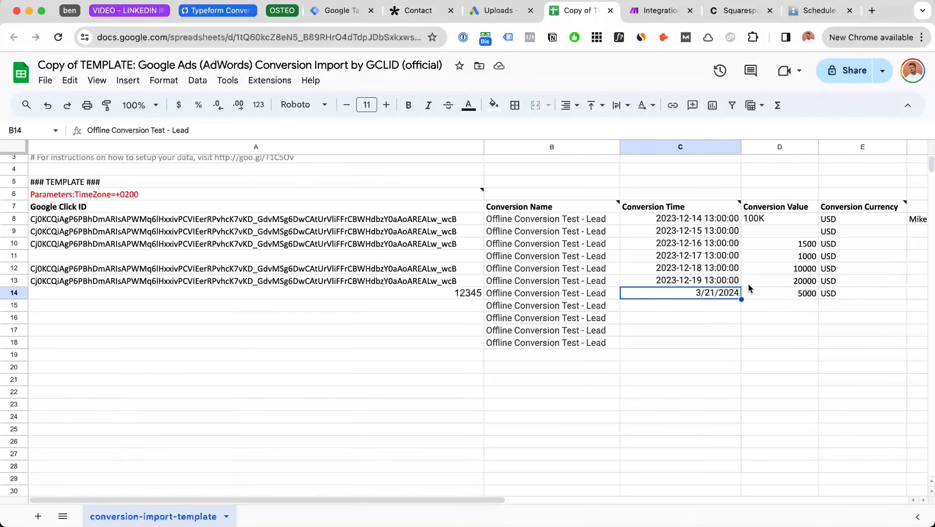
left_click(726, 294)
left_click(767, 294)
left_click(712, 294)
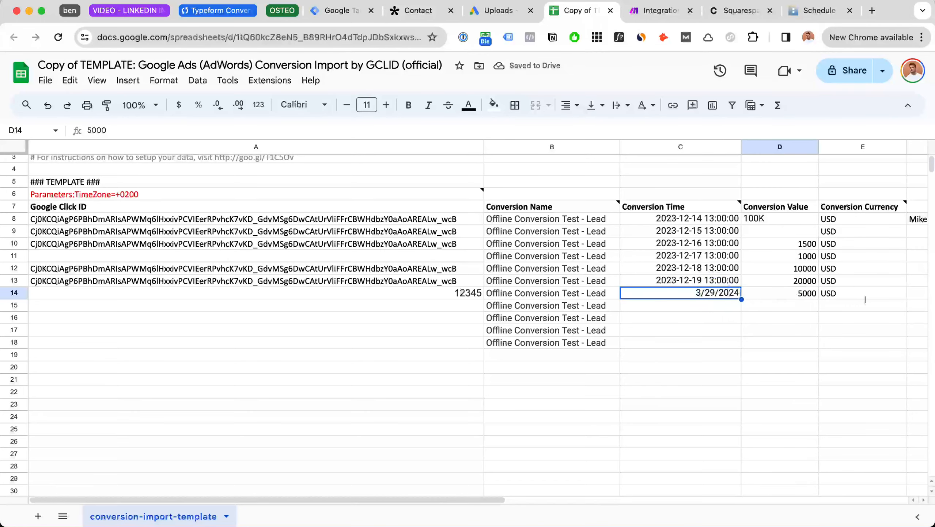
- Check the conversion value and currency in row 14, and highlight cells A14 to E14 in green
left_click(802, 294)
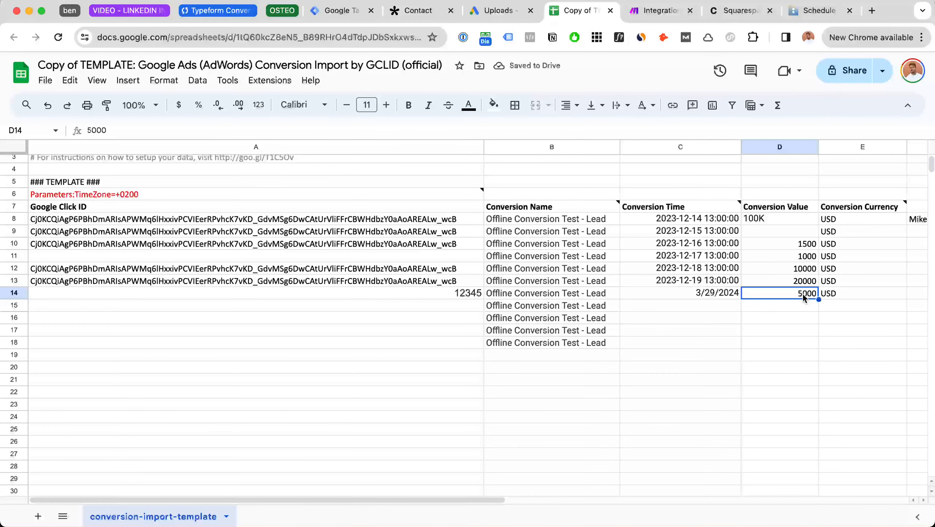
left_click(828, 294)
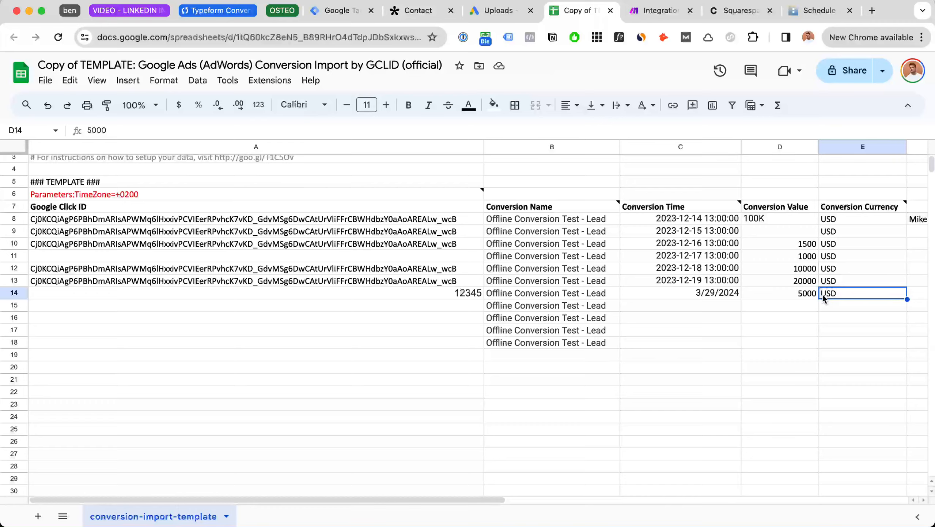
left_click_drag(842, 291, 439, 292)
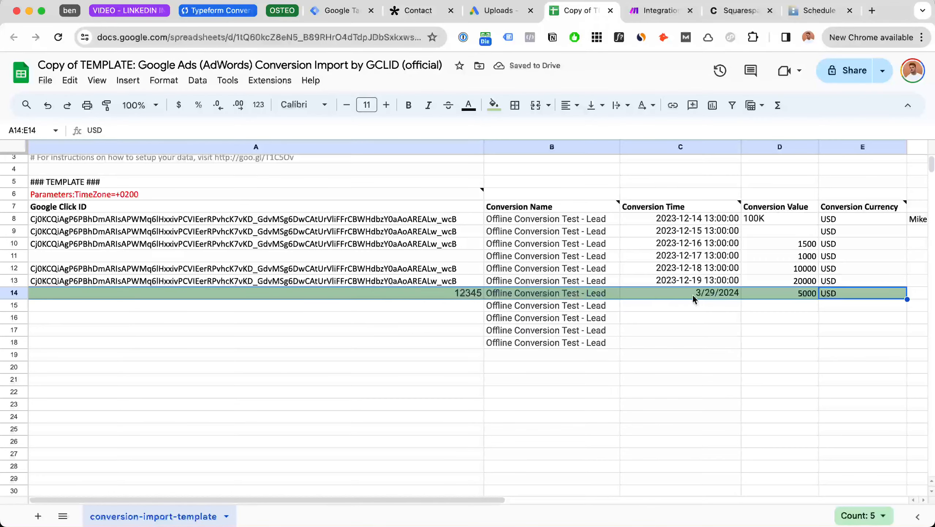
- Switch to Google Ads, look through the campaigns Overview, and dismiss the notice about search ads definition changes
left_click(515, 14)
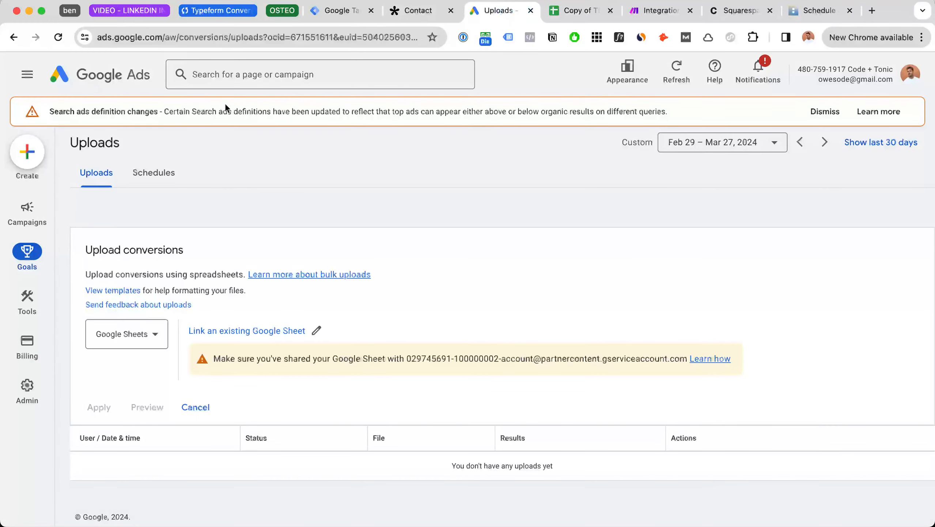
left_click(25, 208)
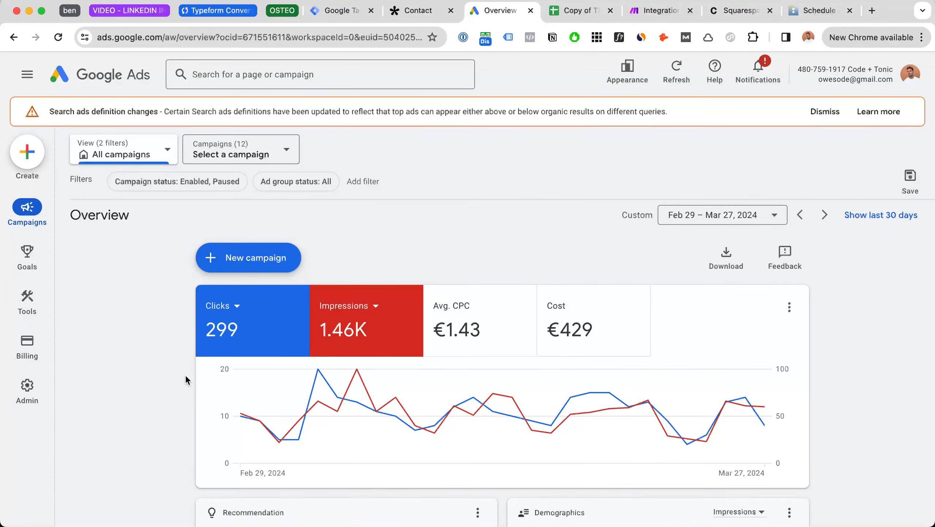
scroll(186, 375, "down", 10)
scroll(186, 374, "down", 3)
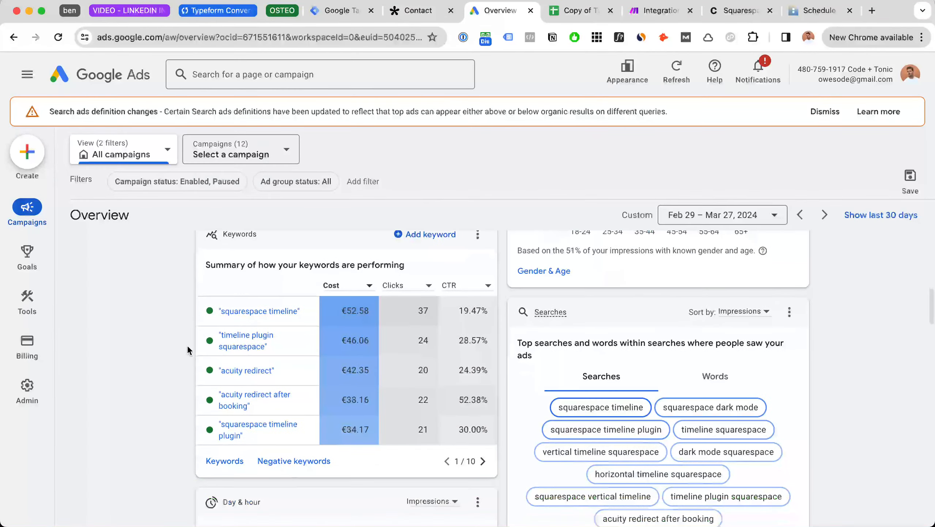
scroll(167, 318, "down", 4)
scroll(167, 317, "up", 2)
scroll(166, 317, "up", 15)
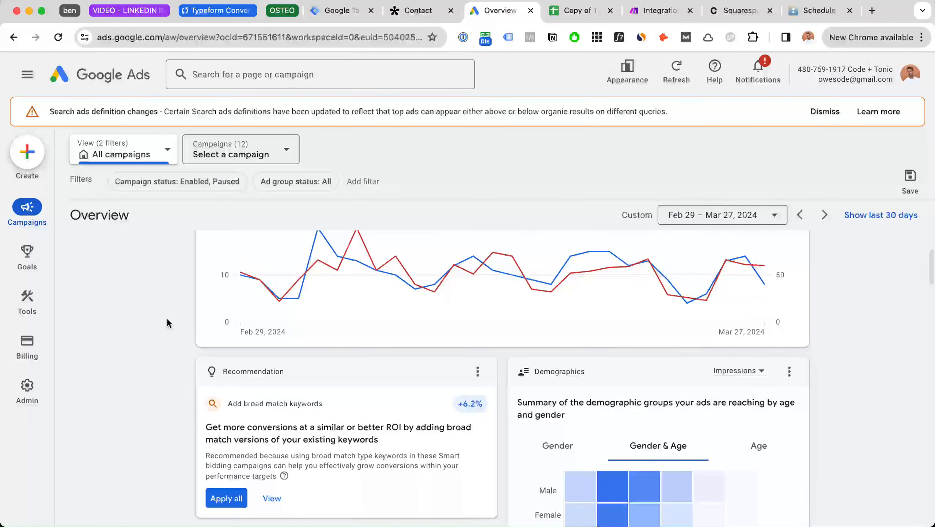
left_click(825, 112)
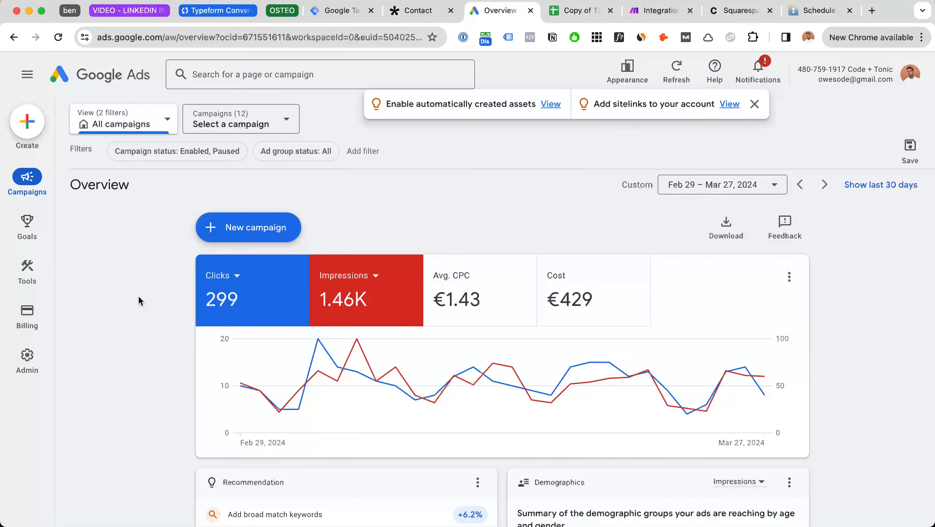
- Close the open submission in Tally's Contact form and return to the conversion import spreadsheet
mouse_move(13, 173)
left_click(410, 11)
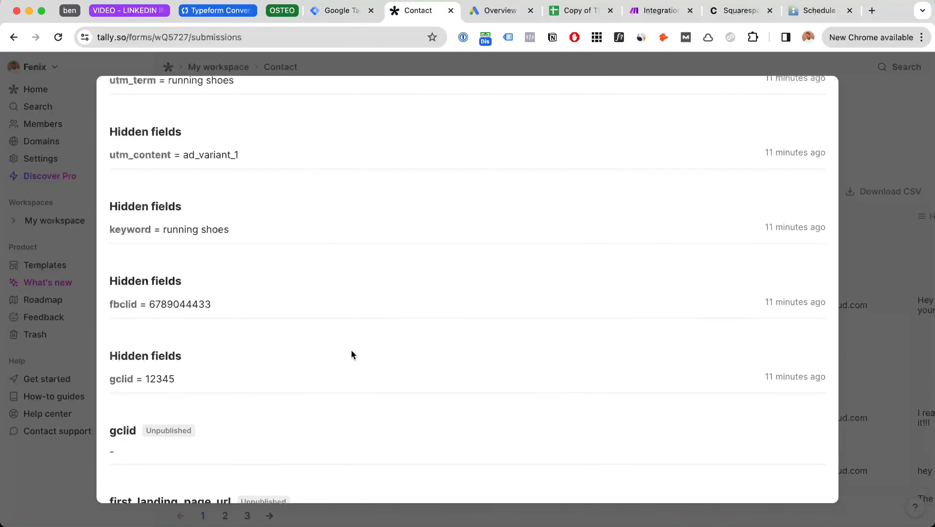
key("Escape")
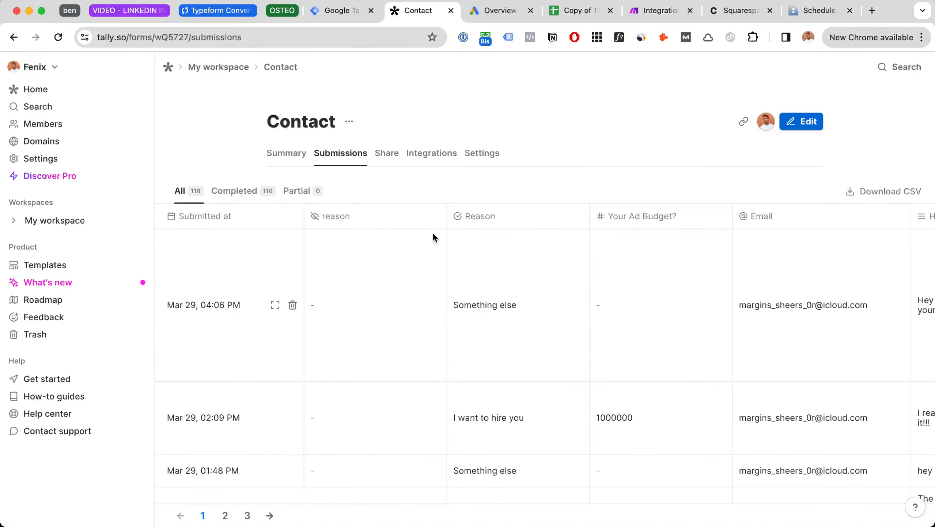
left_click(580, 11)
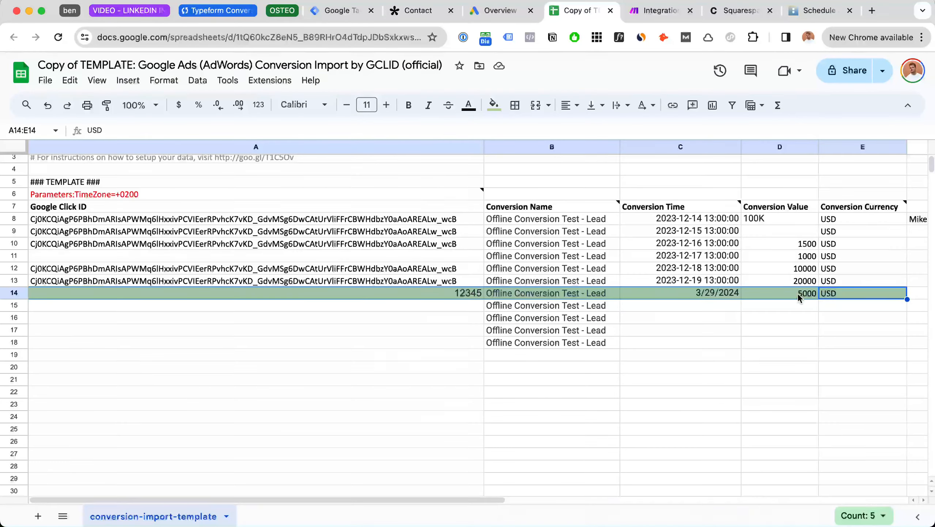
- Switch back to Google Ads and expand the Campaigns group to view its pages, including Ads
key("ctrl+shift+Tab")
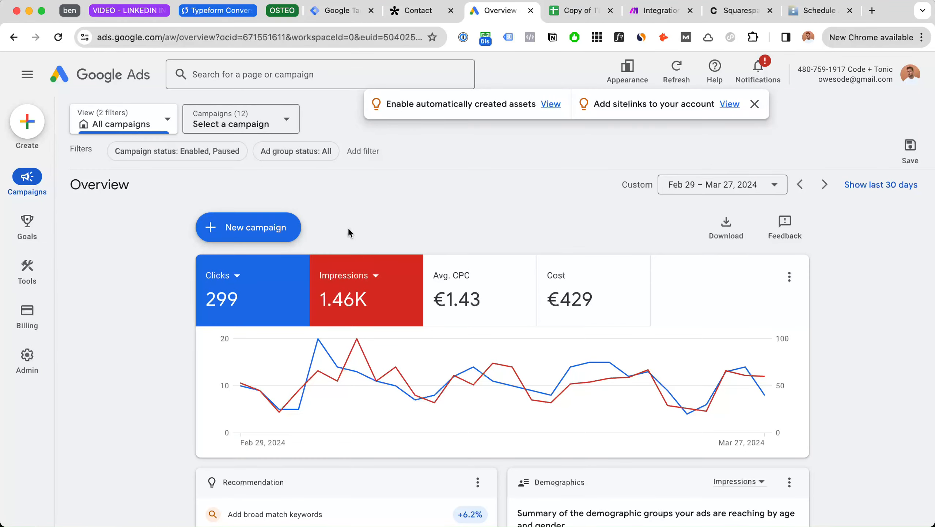
mouse_move(28, 177)
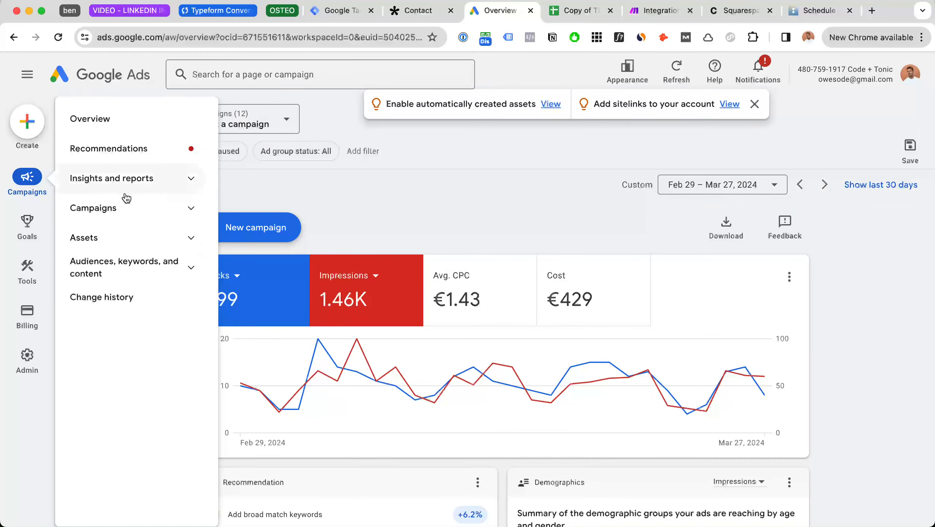
left_click(191, 208)
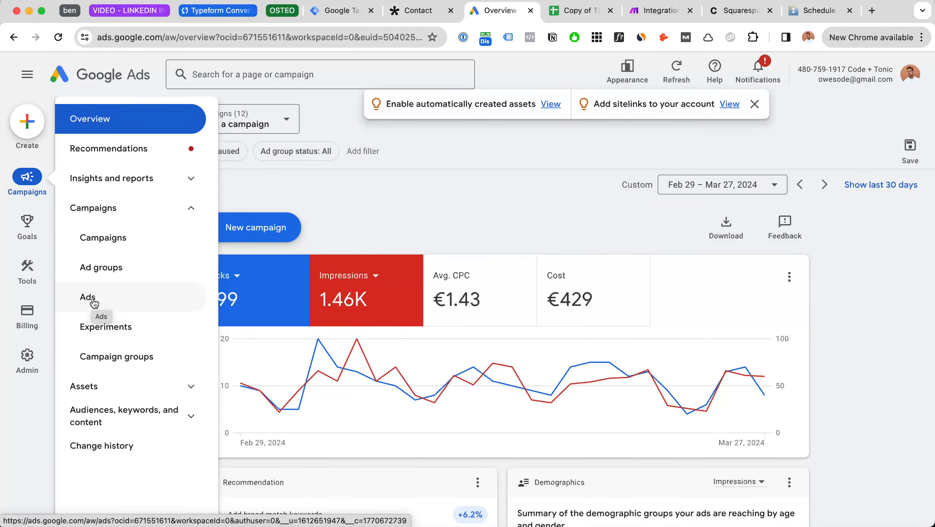
- Return to the conversion import spreadsheet and select the conversion rows from A8 to E18
key("ctrl+Tab")
left_click(363, 219)
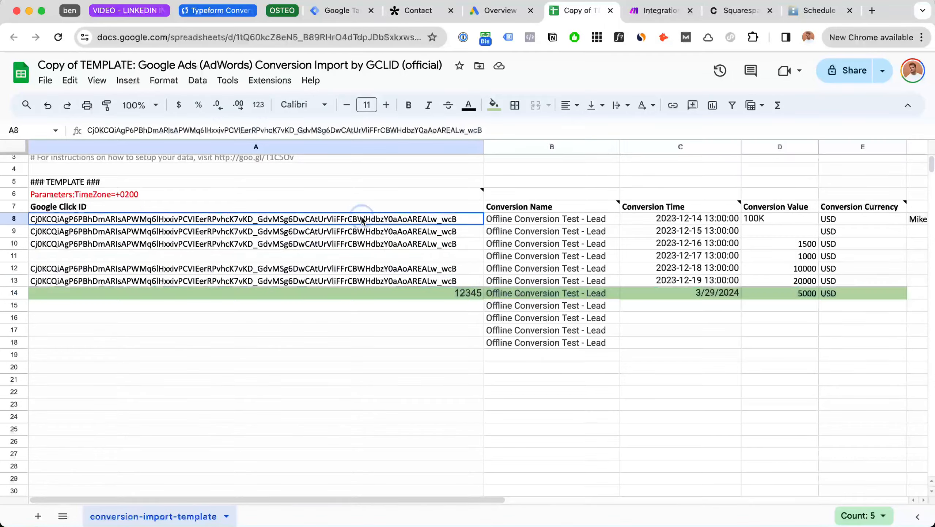
left_click_drag(362, 219, 692, 360)
left_click(759, 352)
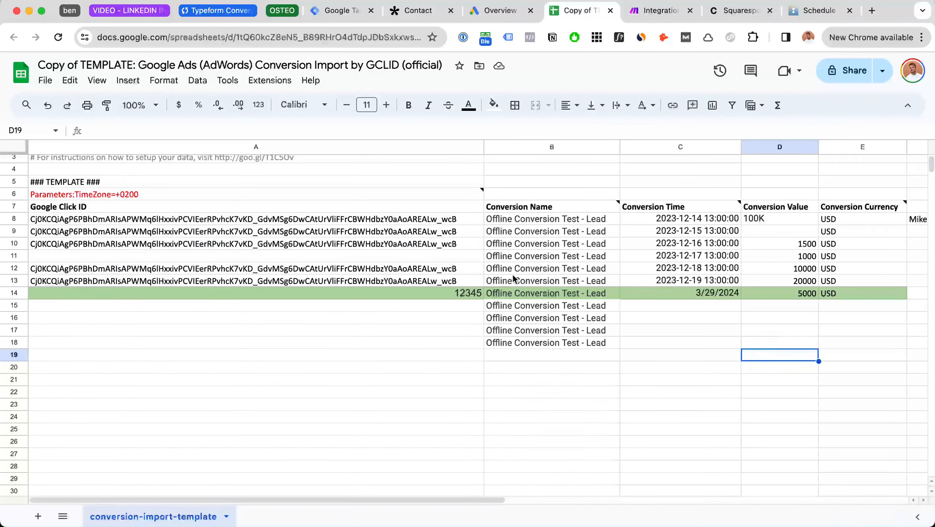
left_click_drag(463, 221, 847, 342)
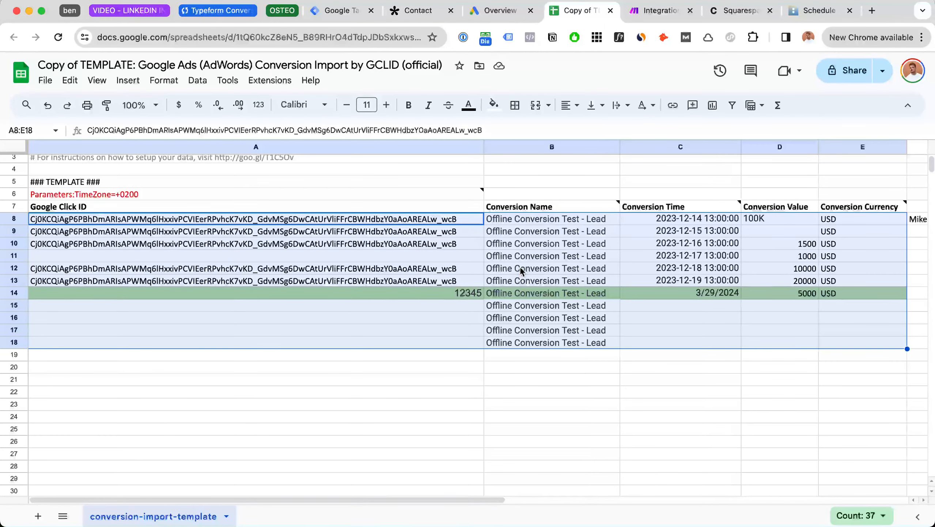
- Examine the gclid and fbclid hidden fields of Tally's Mar 29, 04:06 PM submission, and inspect the spreadsheet's Google Click ID in A8
left_click(419, 16)
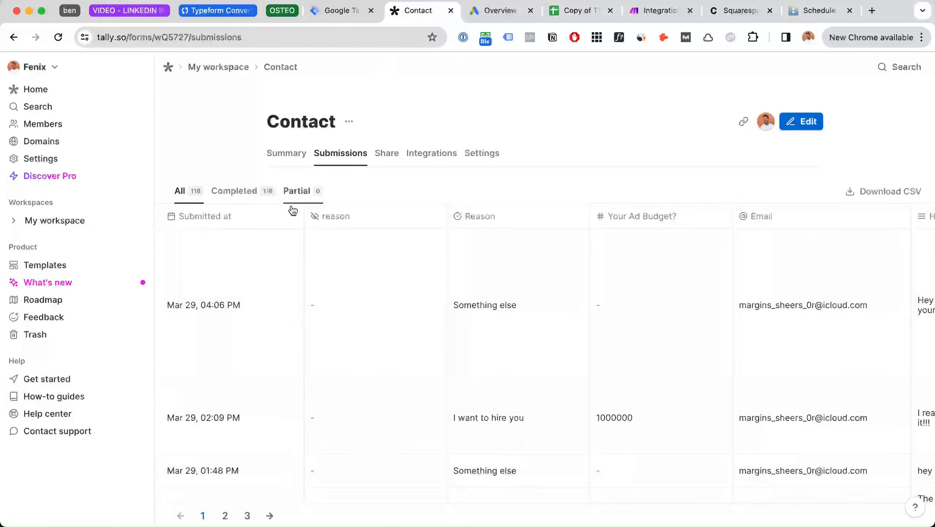
left_click(274, 304)
scroll(293, 241, "down", 20)
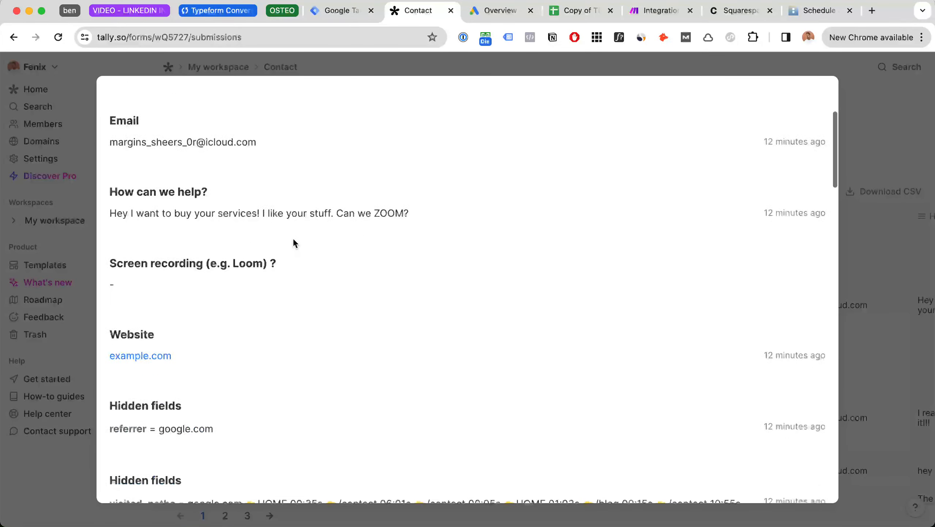
scroll(294, 243, "down", 7)
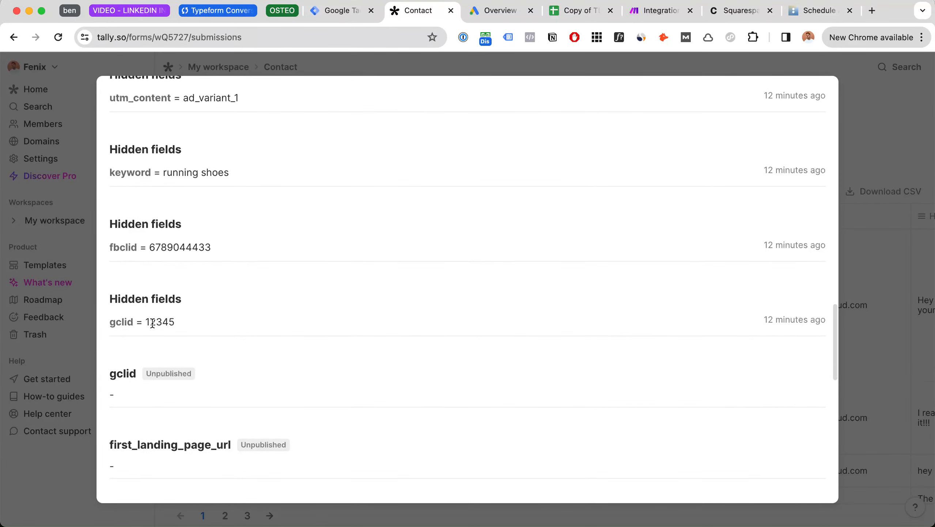
left_click_drag(147, 321, 167, 320)
left_click_drag(150, 247, 212, 244)
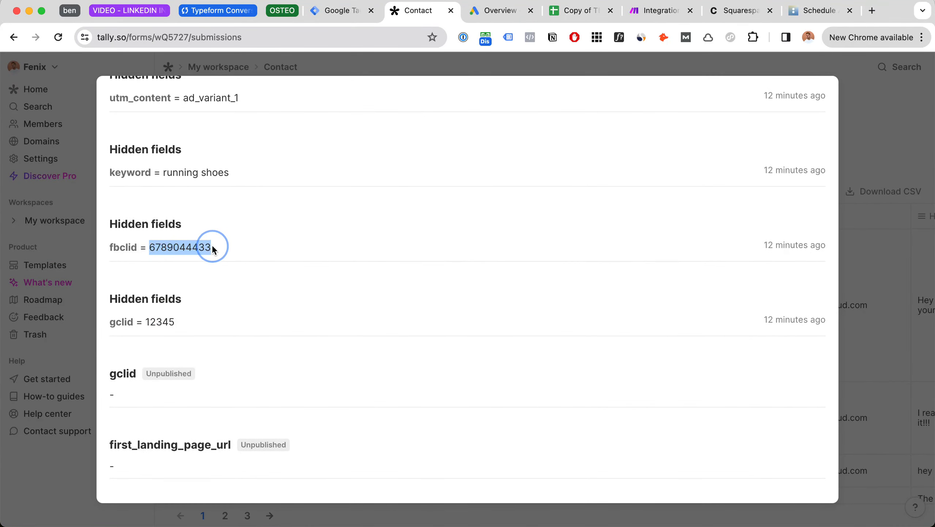
scroll(238, 257, "down", 8)
scroll(238, 256, "up", 10)
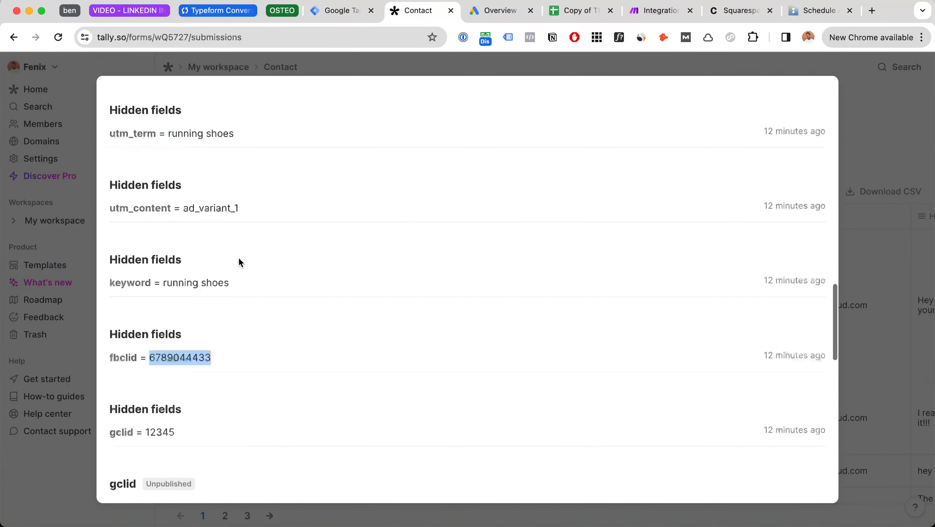
left_click(577, 15)
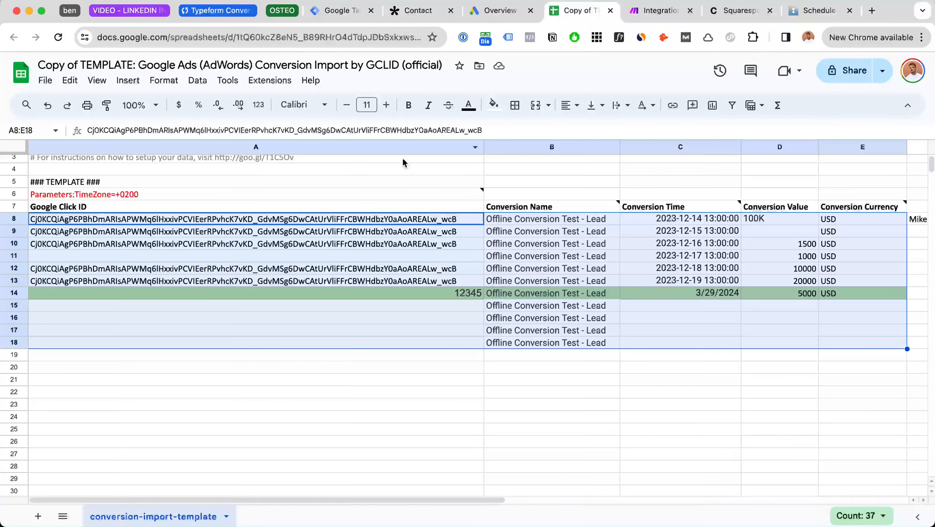
left_click(426, 221)
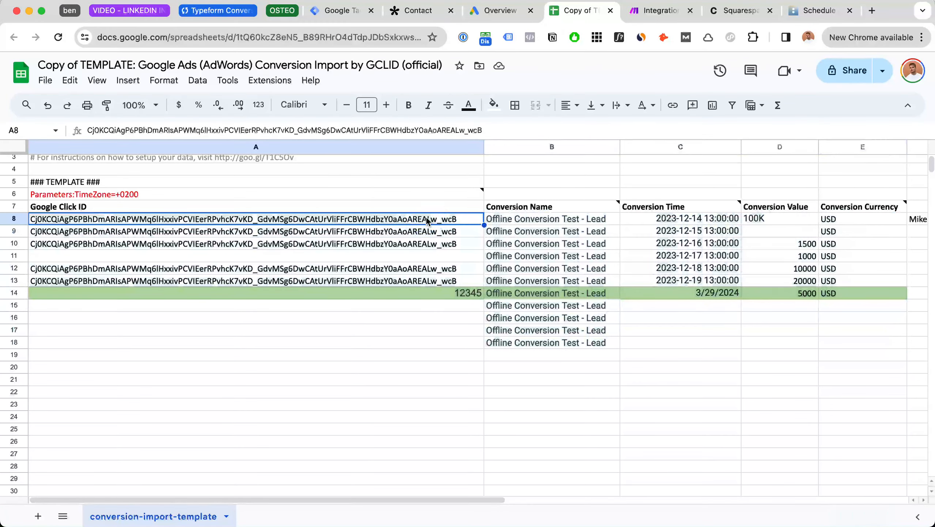
- Switch to the Make scenario and review the Google Ads Conversions module's connection, conversion action and date settings
left_click(637, 16)
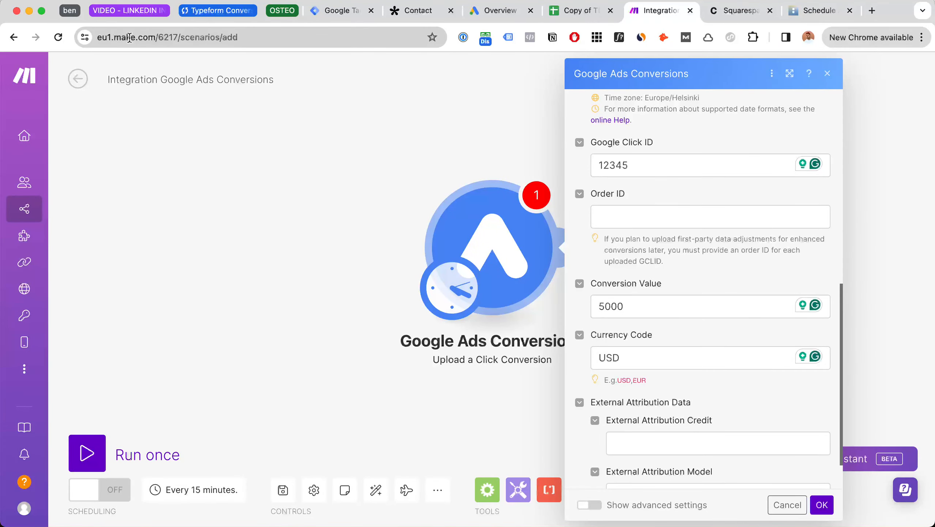
scroll(677, 270, "up", 1)
scroll(677, 267, "up", 10)
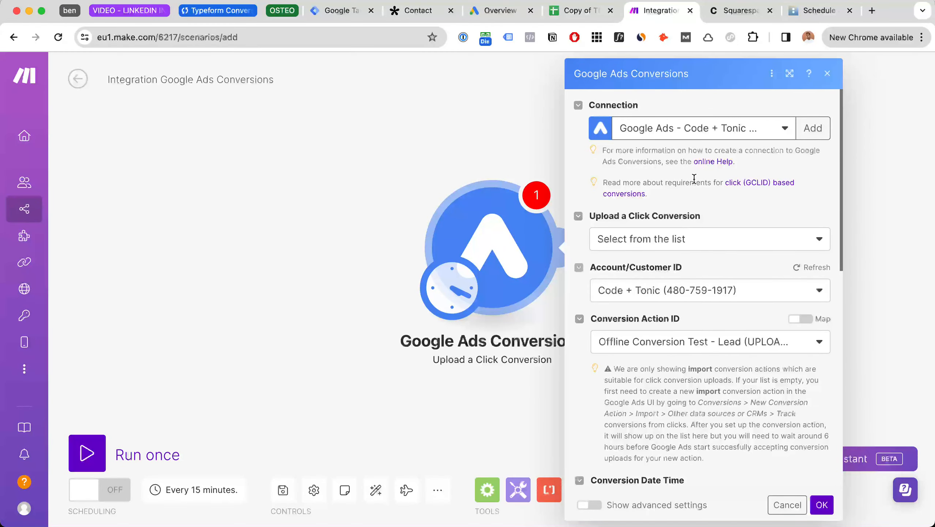
scroll(797, 173, "down", 1)
scroll(797, 171, "down", 5)
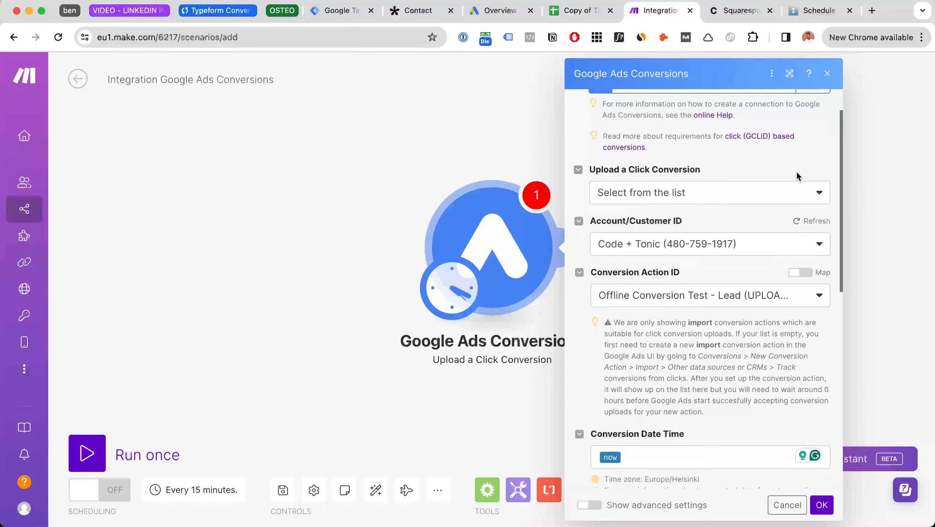
scroll(798, 178, "down", 3)
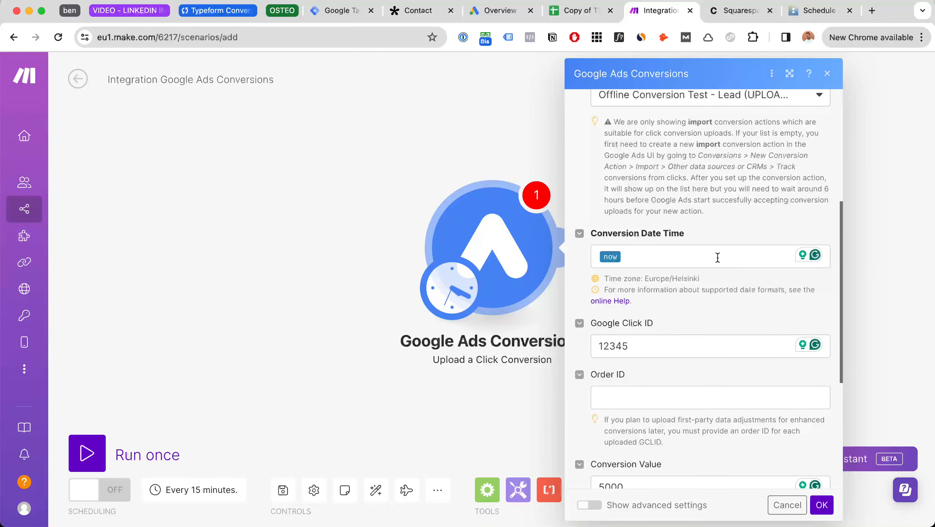
scroll(718, 255, "down", 1)
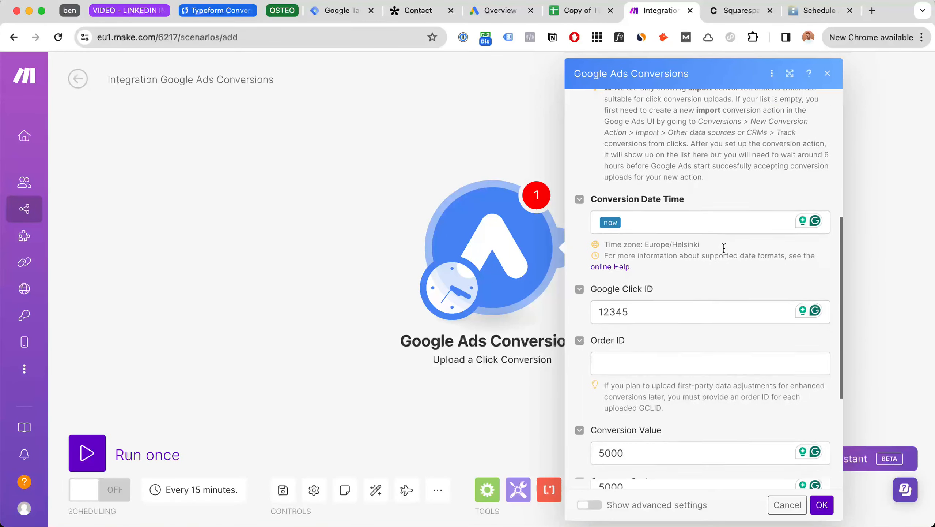
- Compare the module's Google Click ID with the one in cell A14 of the conversion import spreadsheet
left_click(652, 310)
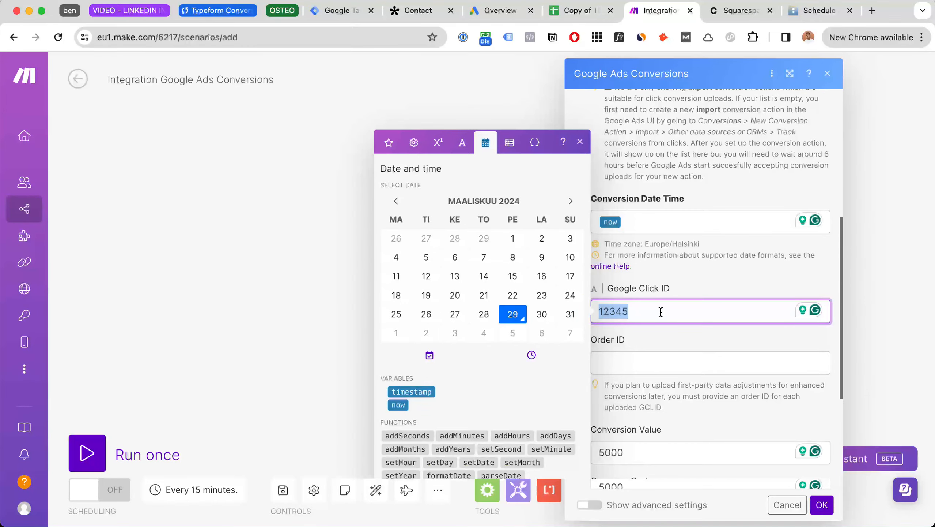
left_click(666, 310)
left_click(590, 11)
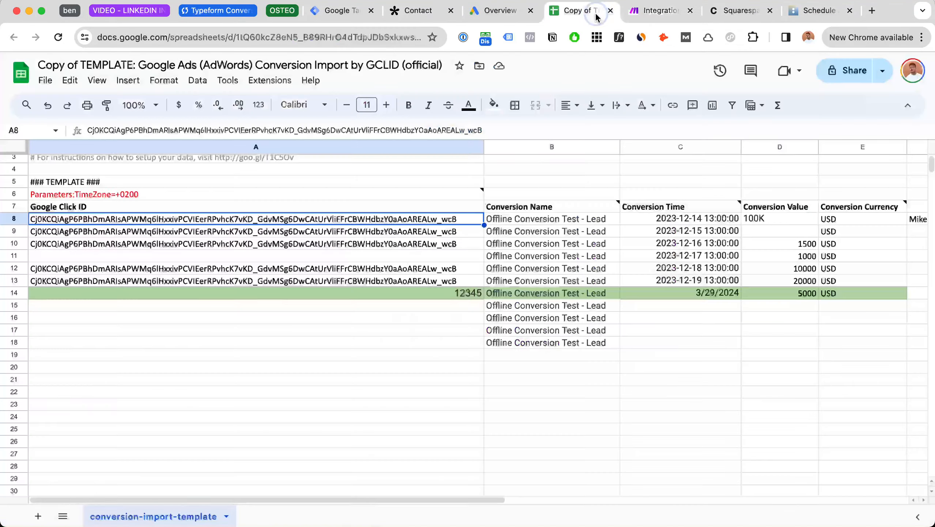
left_click(464, 294)
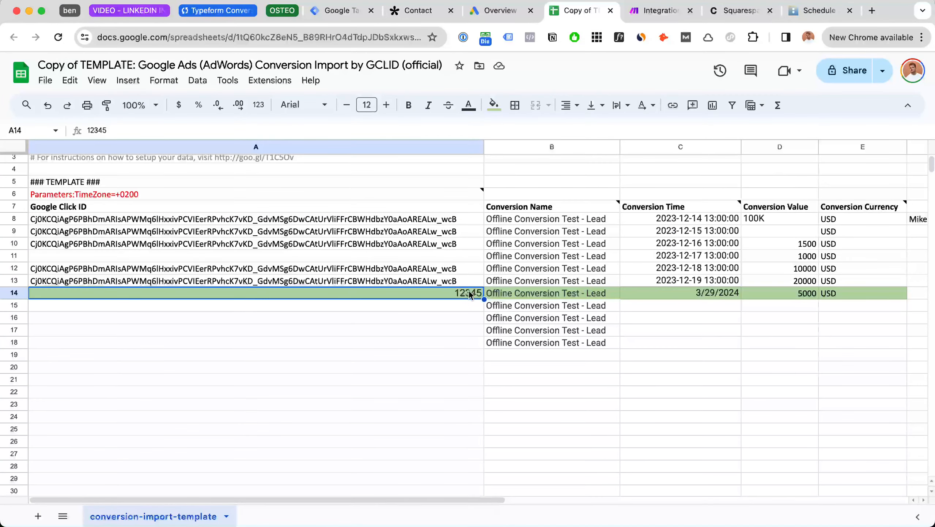
- Back in Make, review the module's Conversion Value and Currency Code, and close its settings
left_click(658, 11)
left_click(670, 352)
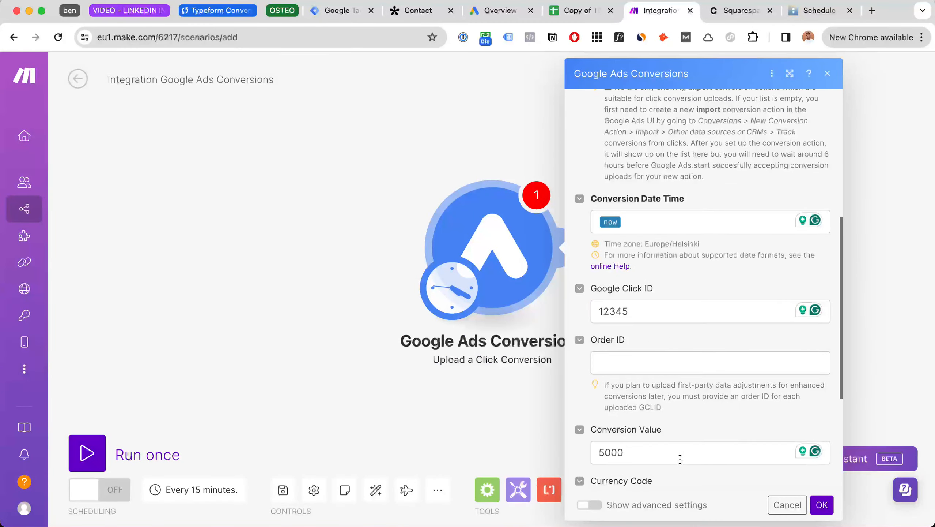
scroll(773, 392, "down", 2)
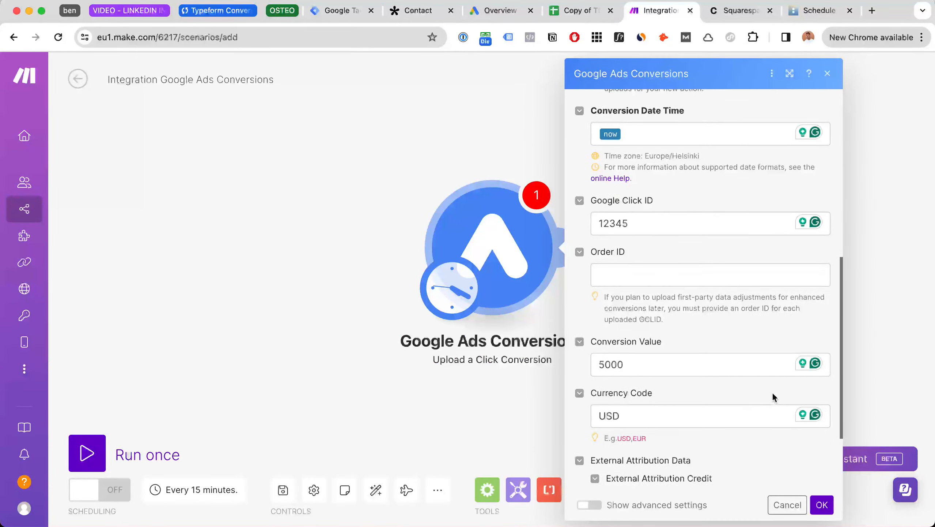
double_click(653, 365)
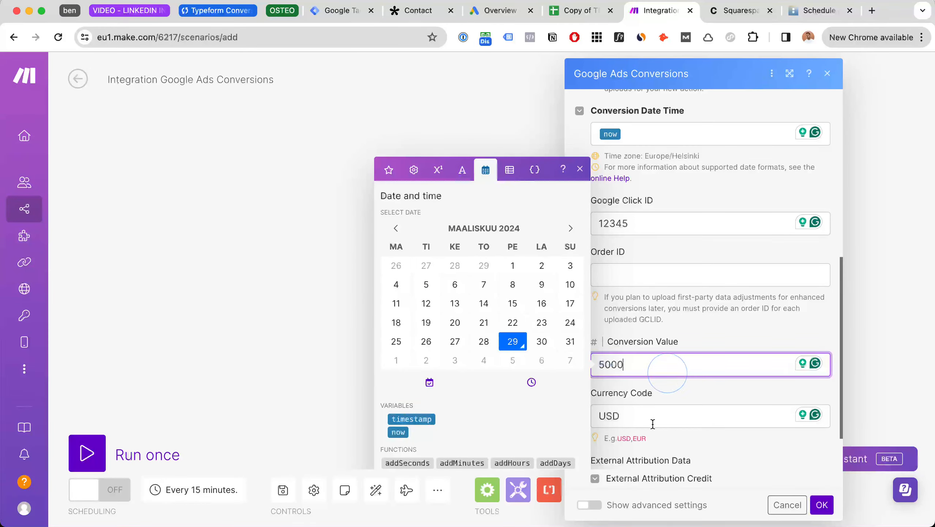
key("Tab")
left_click(445, 350)
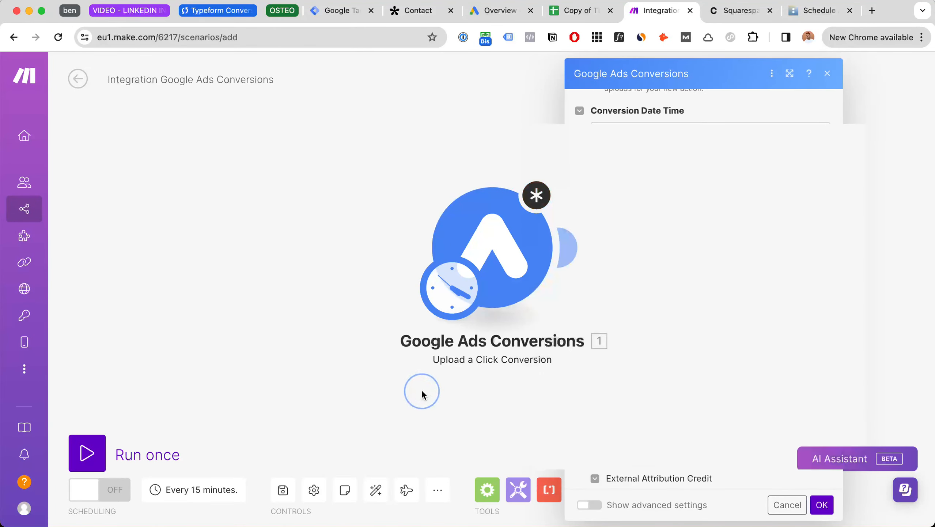